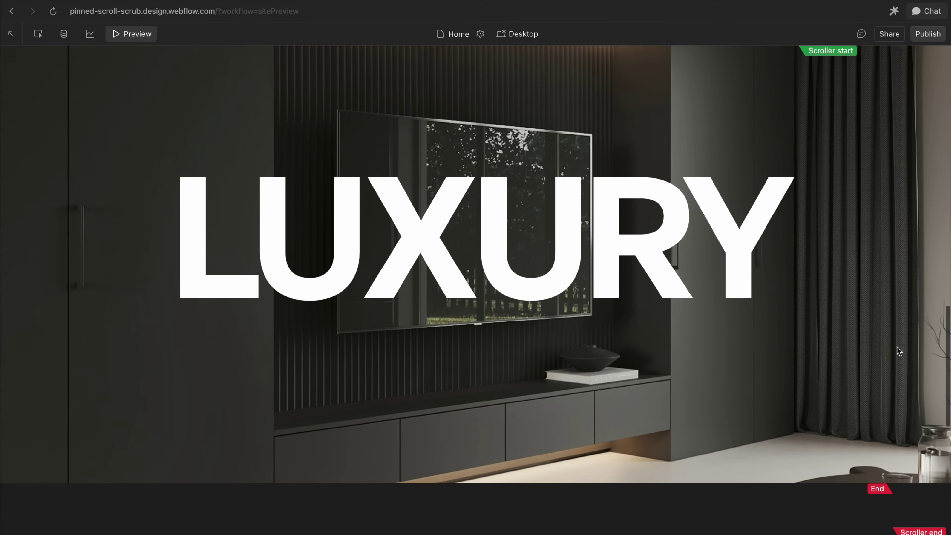
Scroll back up through the preview of the finished LUXURY scroll effect.
{"action": "scroll", "coordinate": [897, 347], "scroll_direction": "up", "scroll_amount": 10}
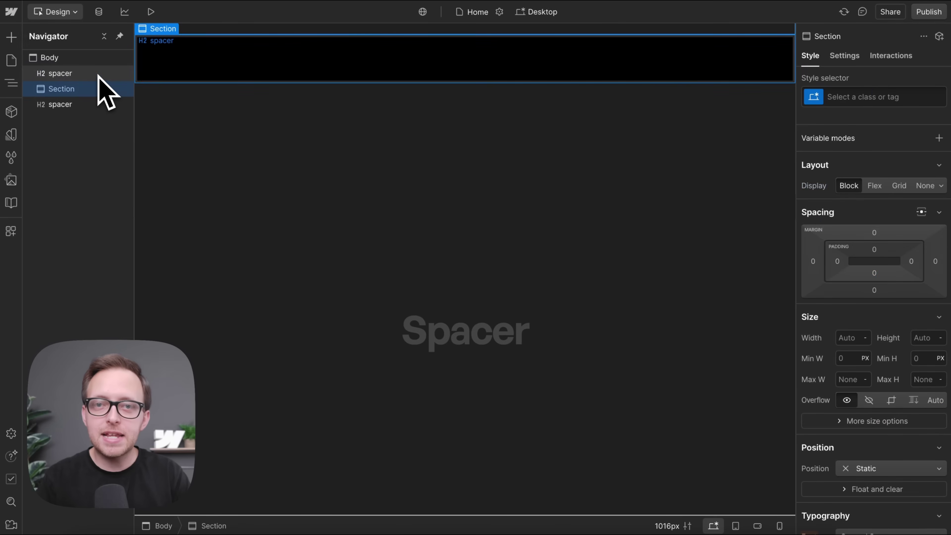
Give the Section the class scroll_section and a height of 100vh.
{"action": "key", "text": "ctrl+Return"}
{"action": "type", "text": "scroll_se"}
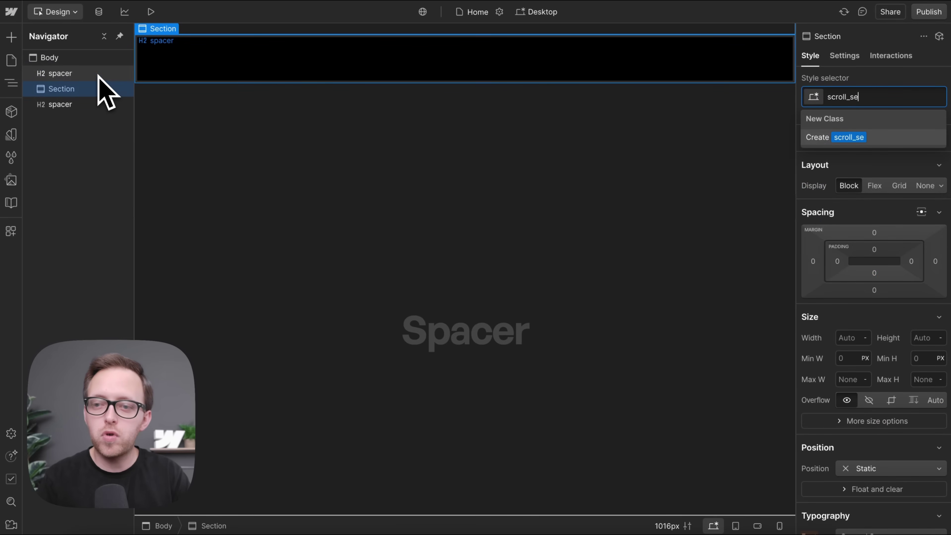
{"action": "type", "text": "ction"}
{"action": "key", "text": "Return"}
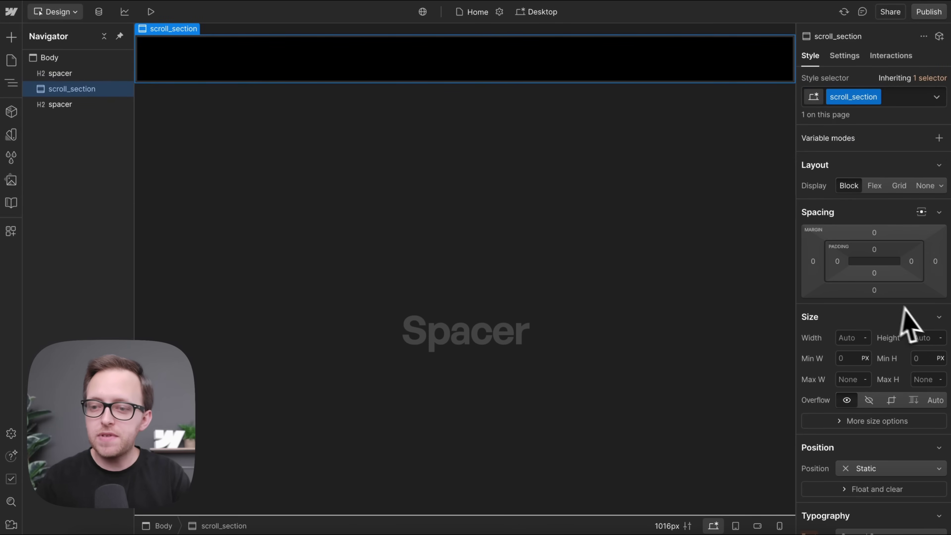
{"action": "left_click", "coordinate": [923, 337]}
{"action": "type", "text": "100vh"}
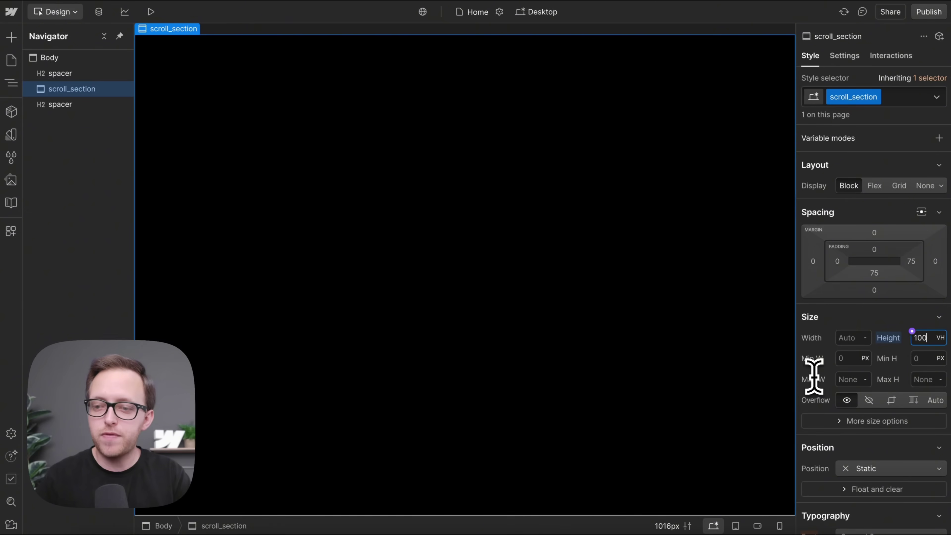
Add 8% padding on all sides and make it a vertical flex container centred both ways.
{"action": "left_click", "coordinate": [874, 249]}
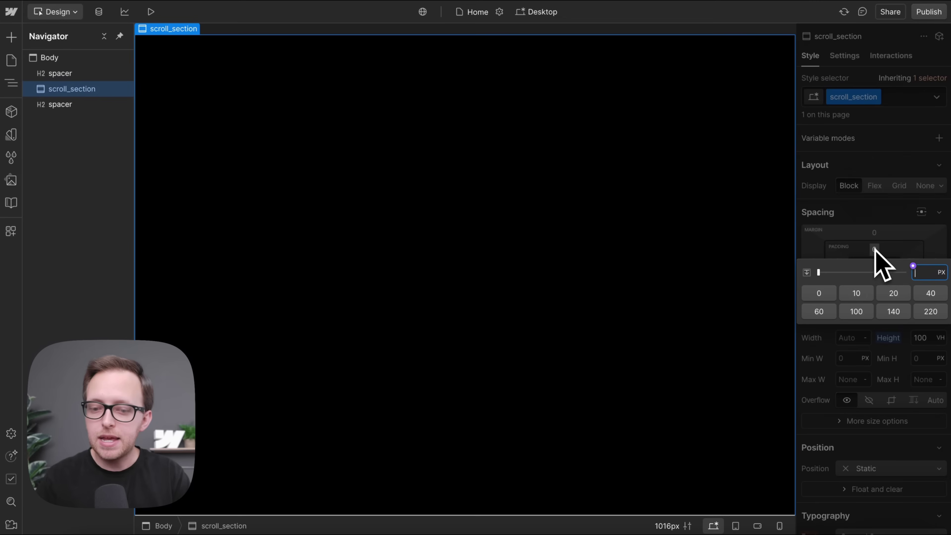
{"action": "type", "text": "8"}
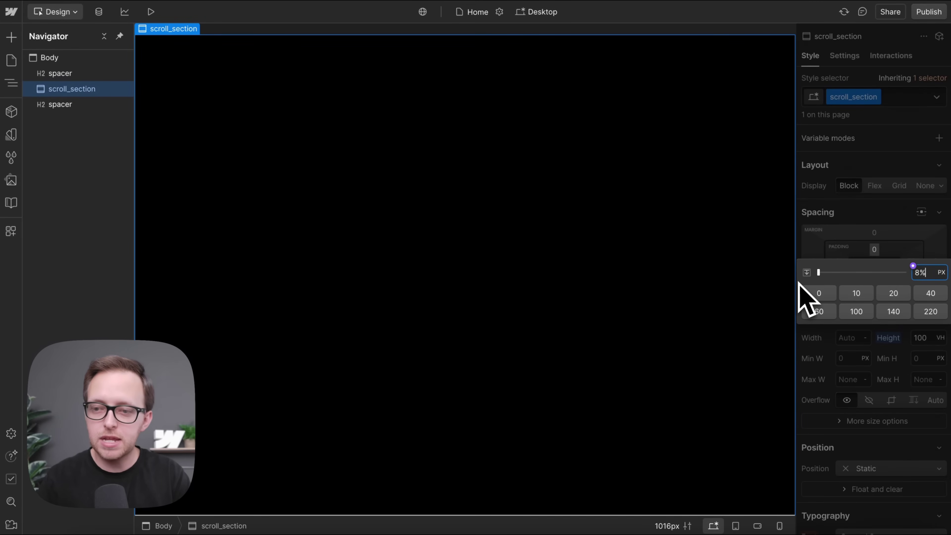
{"action": "key", "text": "shift+Return"}
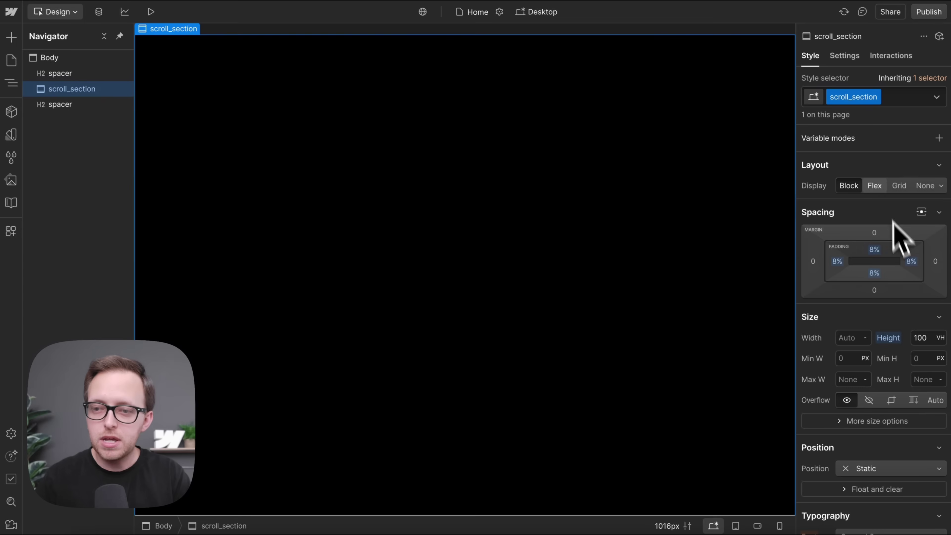
{"action": "left_click", "coordinate": [875, 186]}
{"action": "left_click", "coordinate": [892, 206]}
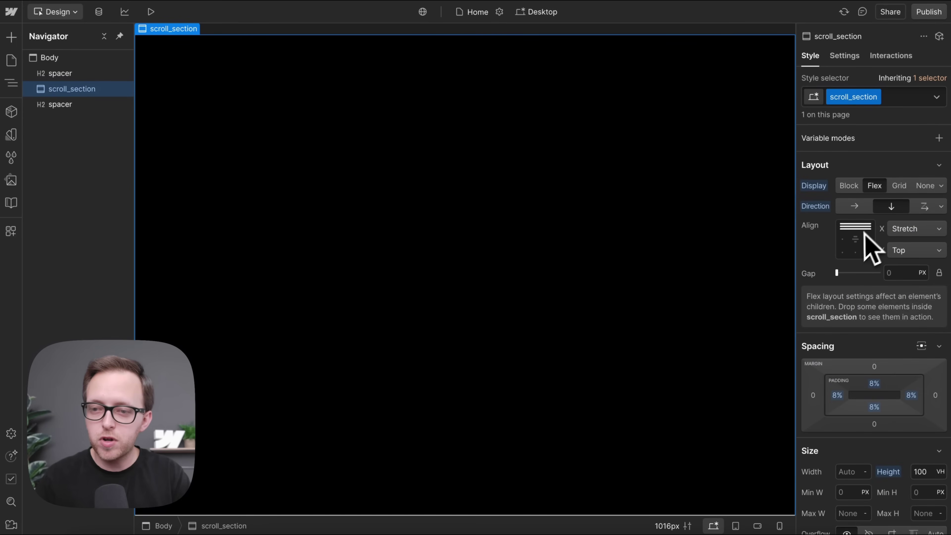
{"action": "left_click", "coordinate": [856, 239]}
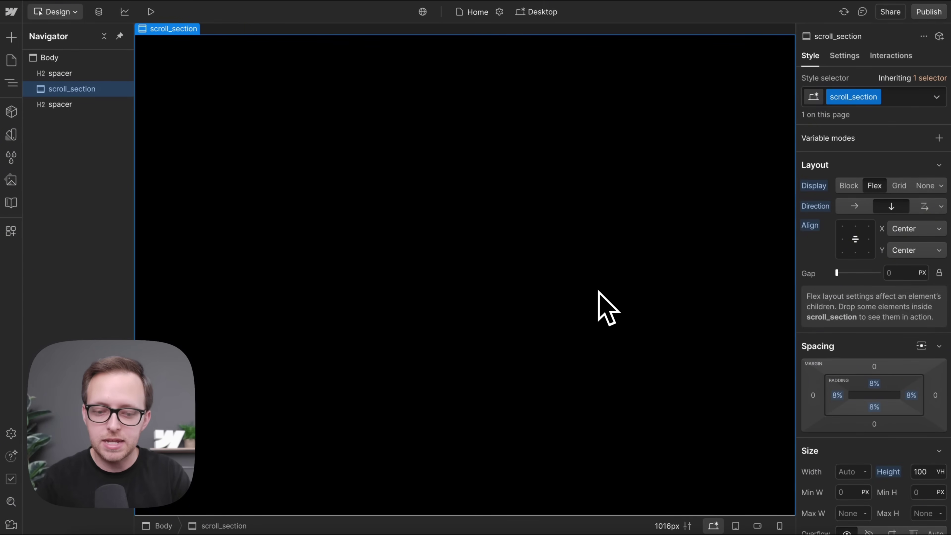
Insert an H1 heading with class scroll_heading and text LUXURY.
{"action": "key", "text": "ctrl+e"}
{"action": "type", "text": "head"}
{"action": "key", "text": "Return"}
{"action": "key", "text": "ctrl+Return"}
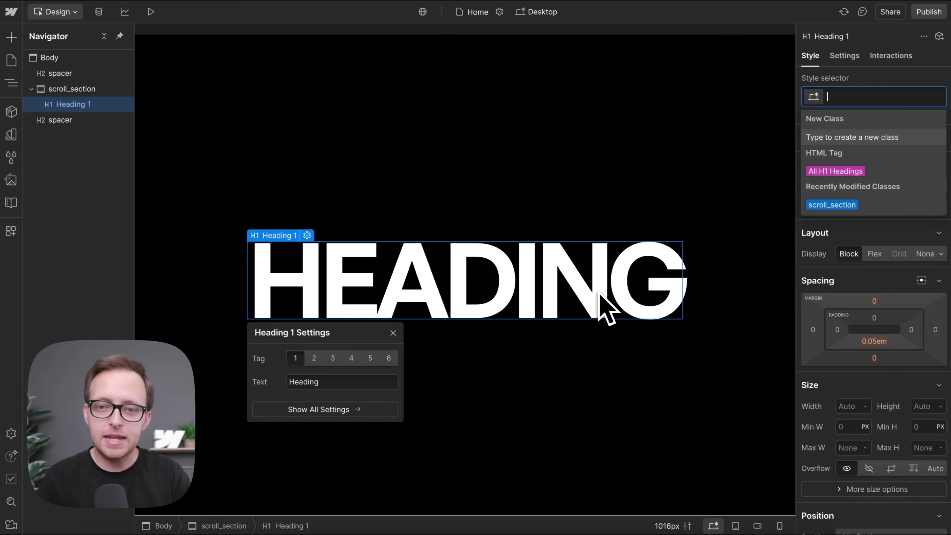
{"action": "type", "text": "scroll_heading"}
{"action": "key", "text": "Return"}
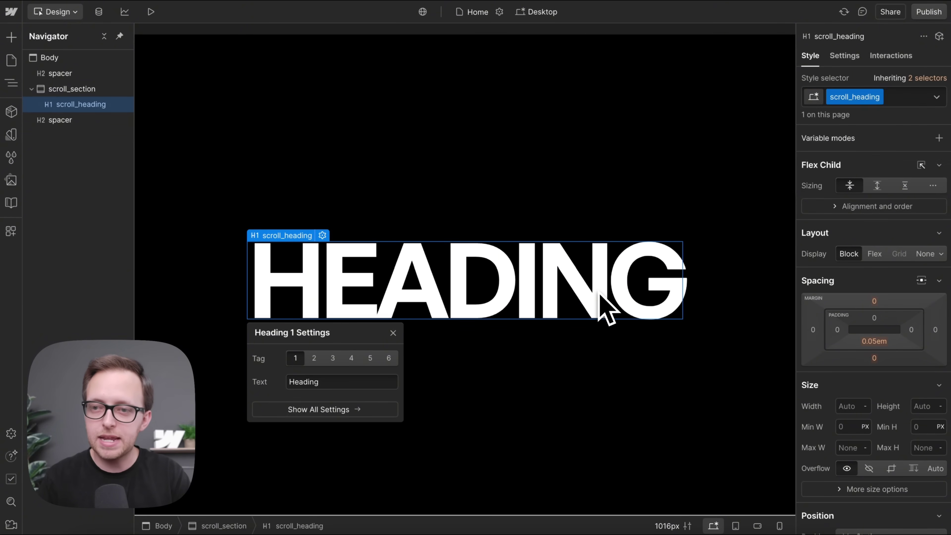
{"action": "double_click", "coordinate": [511, 277]}
{"action": "key", "text": "ctrl+a"}
{"action": "type", "text": "LU"}
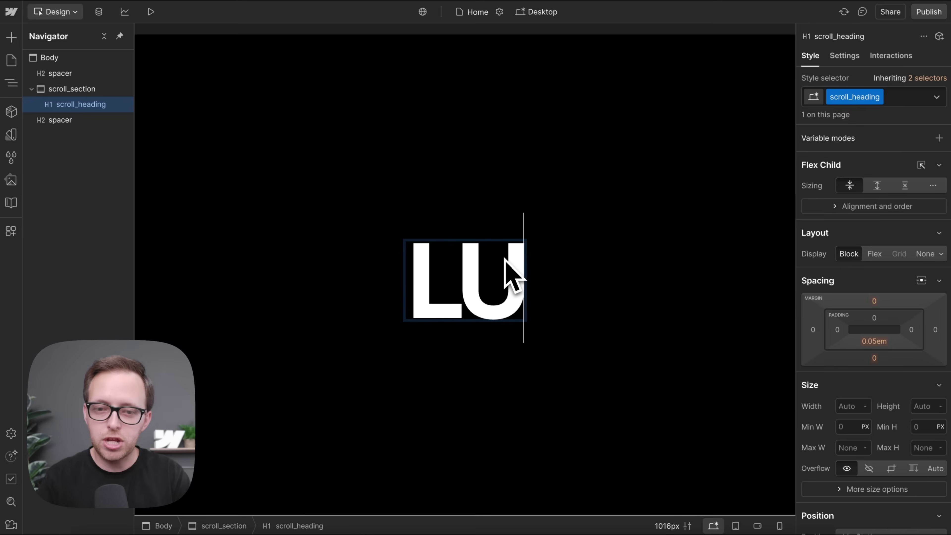
{"action": "type", "text": "XURY"}
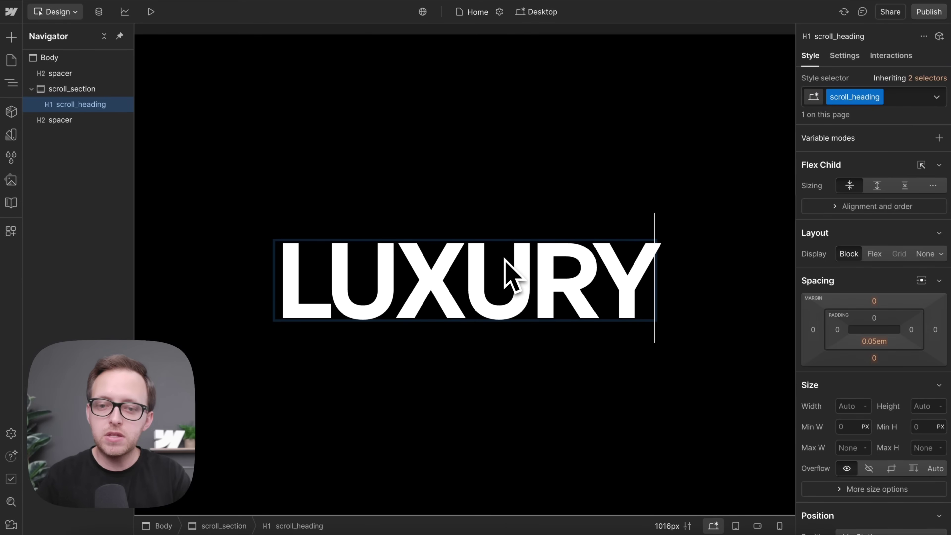
{"action": "key", "text": "Left"}
{"action": "key", "text": "Left"}
{"action": "key", "text": "Left"}
{"action": "key", "text": "Left"}
{"action": "left_click", "coordinate": [429, 222]}
Add an Image with class scroll_image and swap in the interior photo.
{"action": "left_click", "coordinate": [401, 294]}
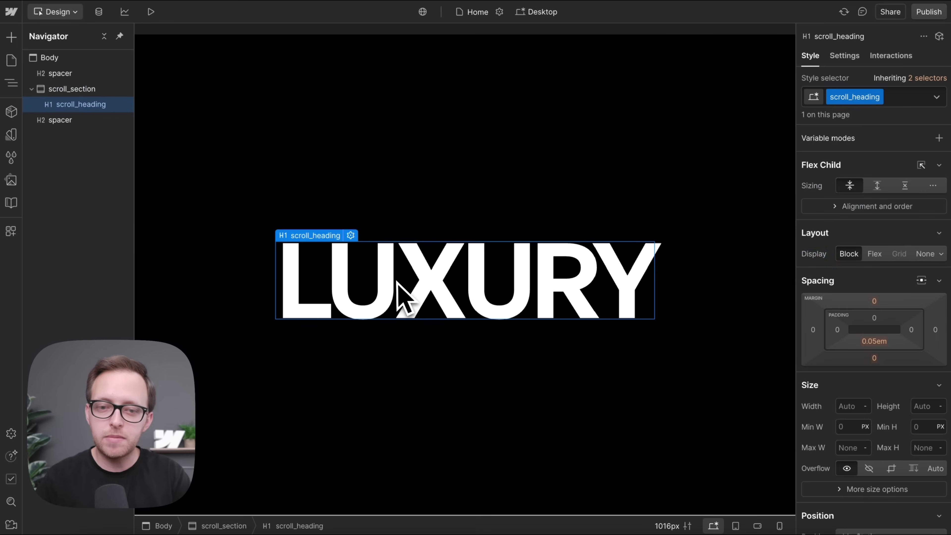
{"action": "key", "text": "ctrl+k"}
{"action": "type", "text": "image"}
{"action": "key", "text": "Return"}
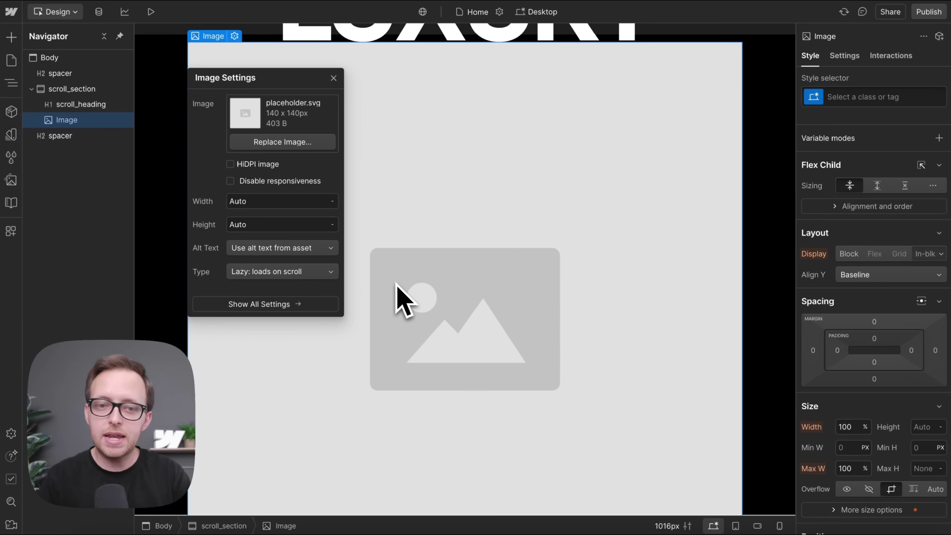
{"action": "key", "text": "ctrl+Return"}
{"action": "type", "text": "scroll_image"}
{"action": "key", "text": "Return"}
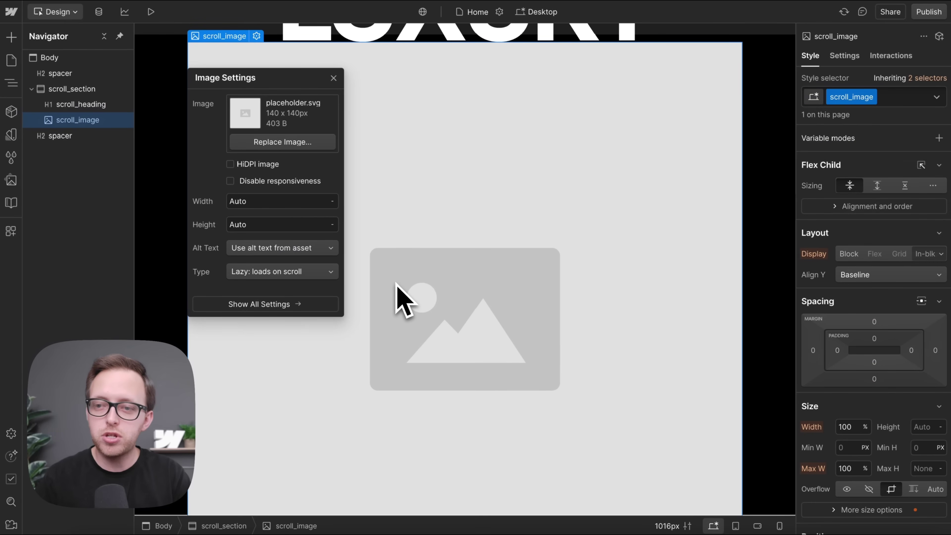
{"action": "left_click", "coordinate": [301, 146]}
{"action": "left_click", "coordinate": [53, 124]}
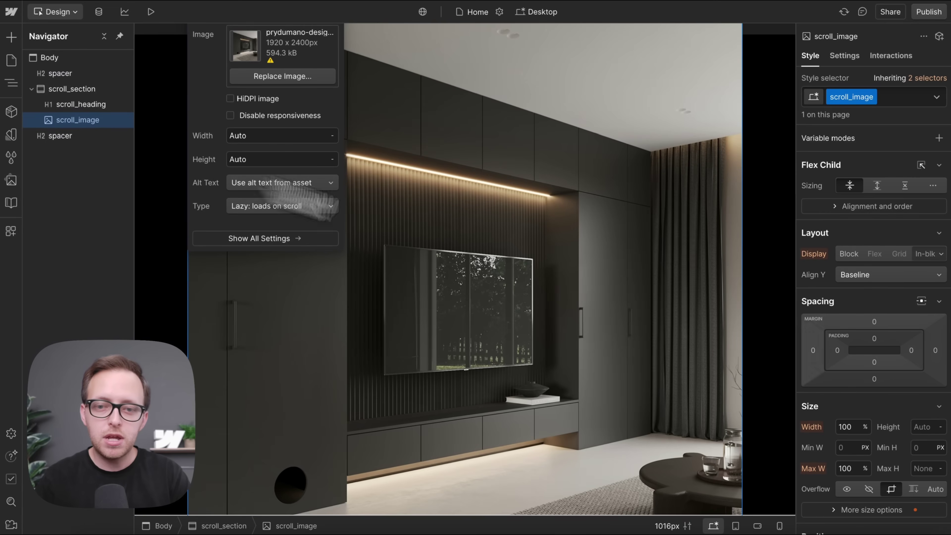
Size the image 40vw wide by 40vw high.
{"action": "left_click", "coordinate": [846, 426]}
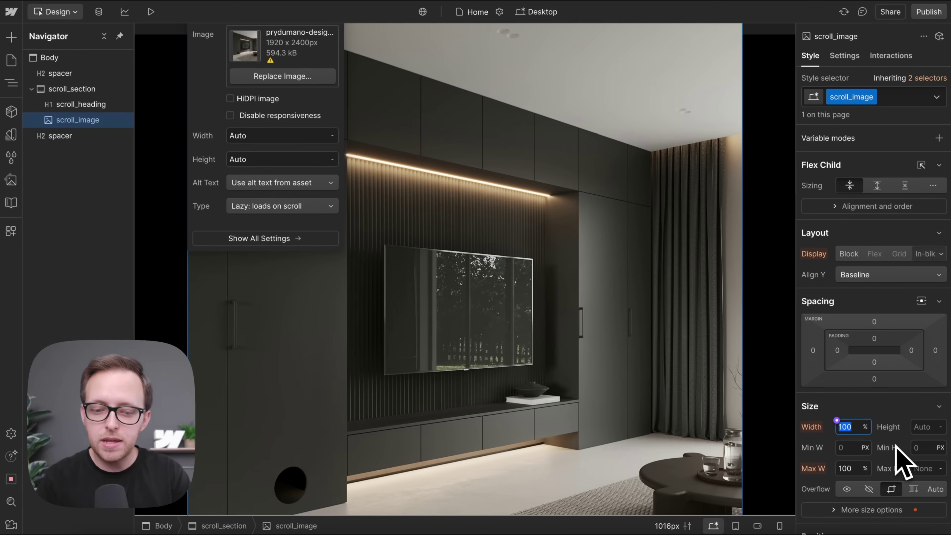
{"action": "key", "text": "Return"}
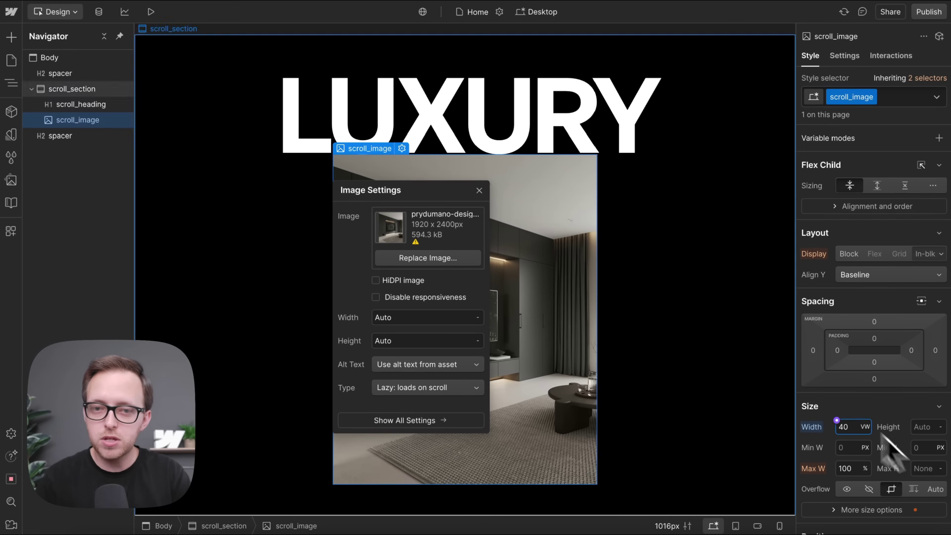
{"action": "left_click", "coordinate": [924, 429]}
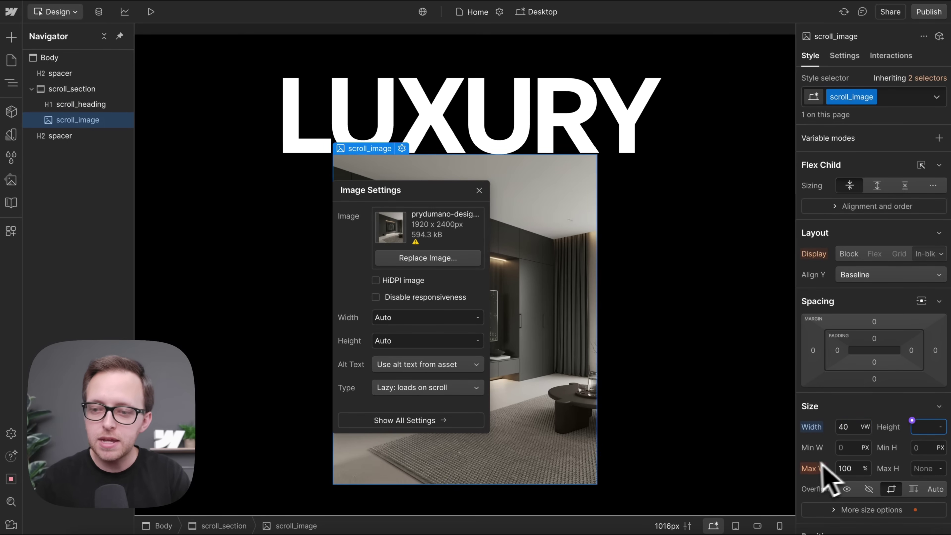
{"action": "type", "text": "40vw"}
{"action": "key", "text": "Return"}
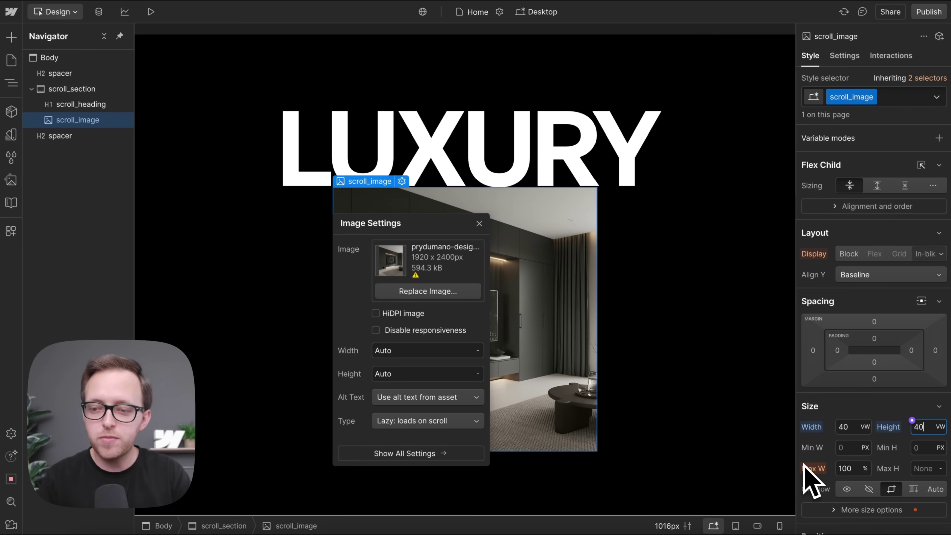
{"action": "scroll", "coordinate": [864, 358], "scroll_direction": "down", "scroll_amount": 5}
Make scroll_image absolute, move it above scroll_heading, and set the heading to relative.
{"action": "left_click", "coordinate": [888, 409]}
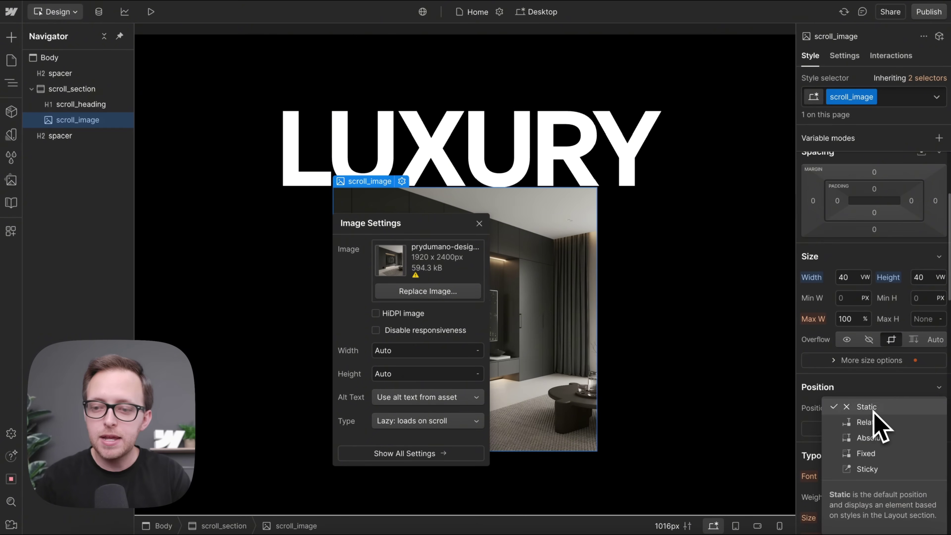
{"action": "left_click", "coordinate": [876, 438]}
{"action": "left_click_drag", "start_coordinate": [89, 119], "coordinate": [65, 94]}
{"action": "left_click", "coordinate": [90, 119]}
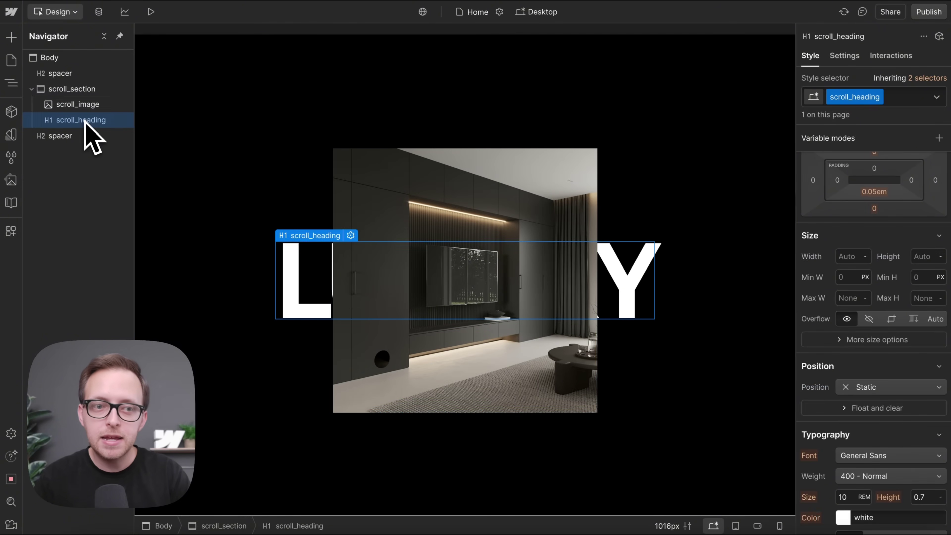
{"action": "left_click", "coordinate": [910, 387]}
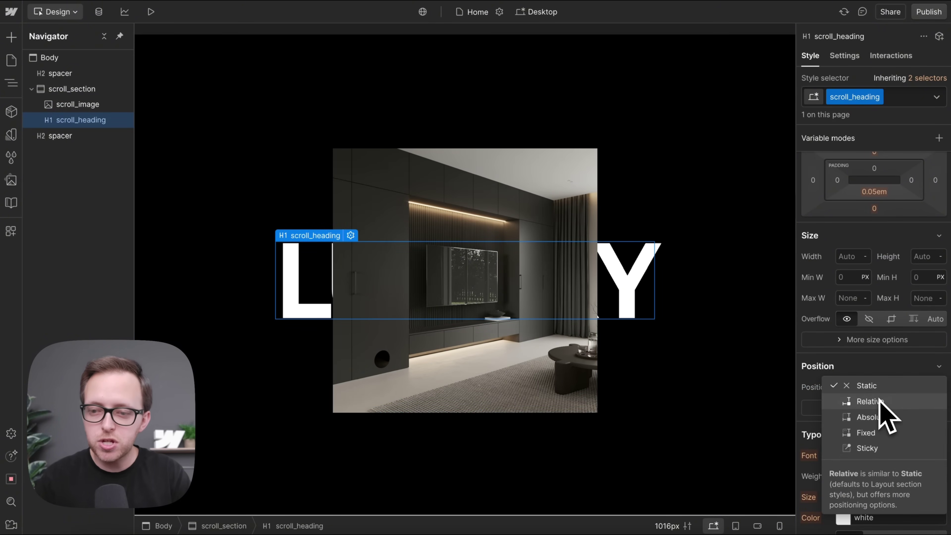
{"action": "left_click", "coordinate": [878, 401]}
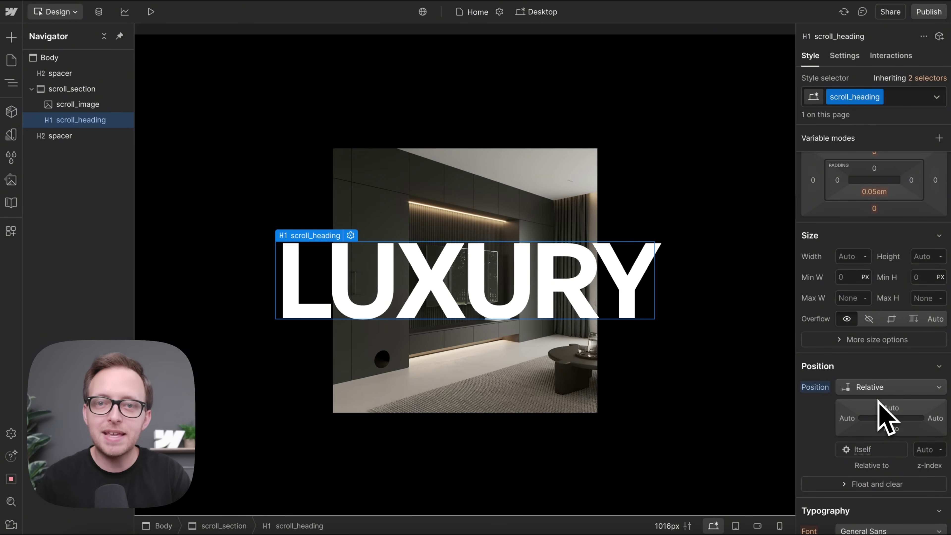
On scroll_section, switch to GSAP interactions and add a scroll trigger with a Custom action.
{"action": "left_click", "coordinate": [87, 90]}
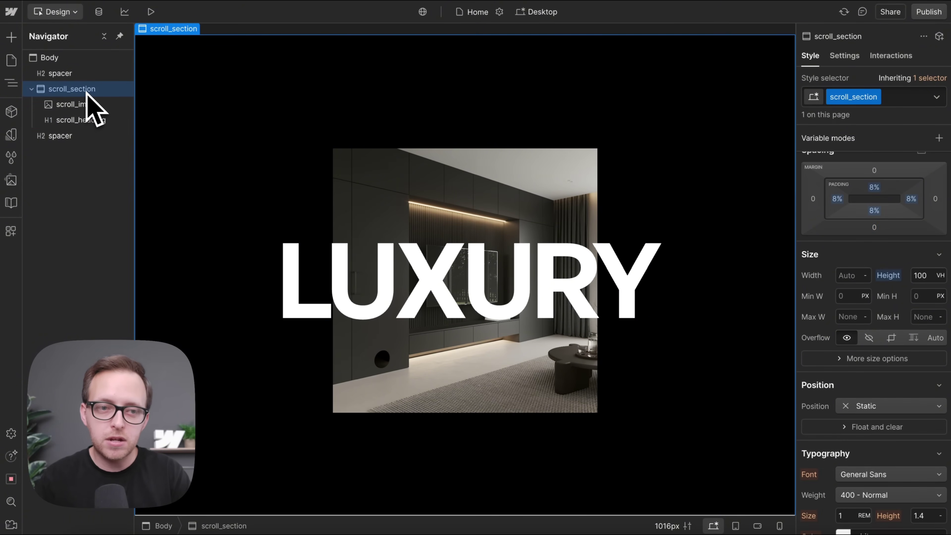
{"action": "left_click", "coordinate": [890, 58]}
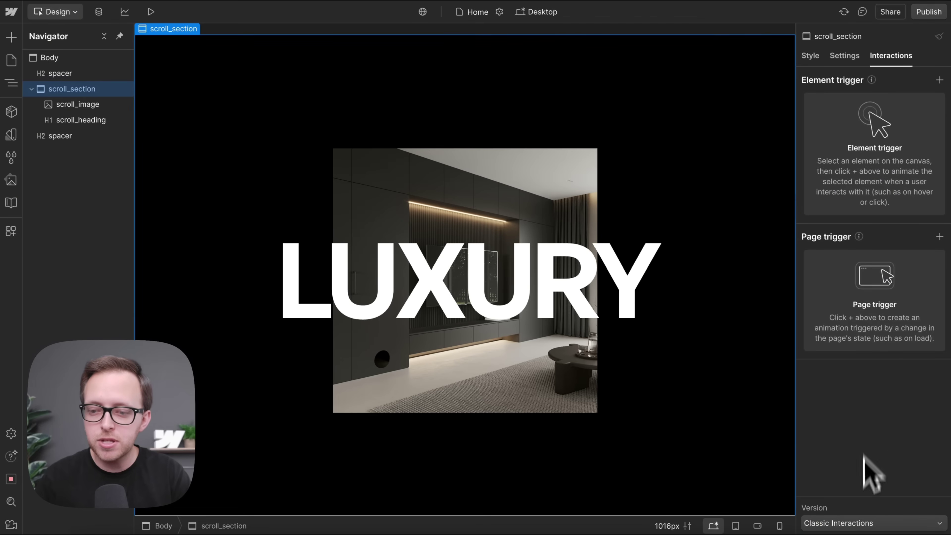
{"action": "left_click", "coordinate": [839, 523]}
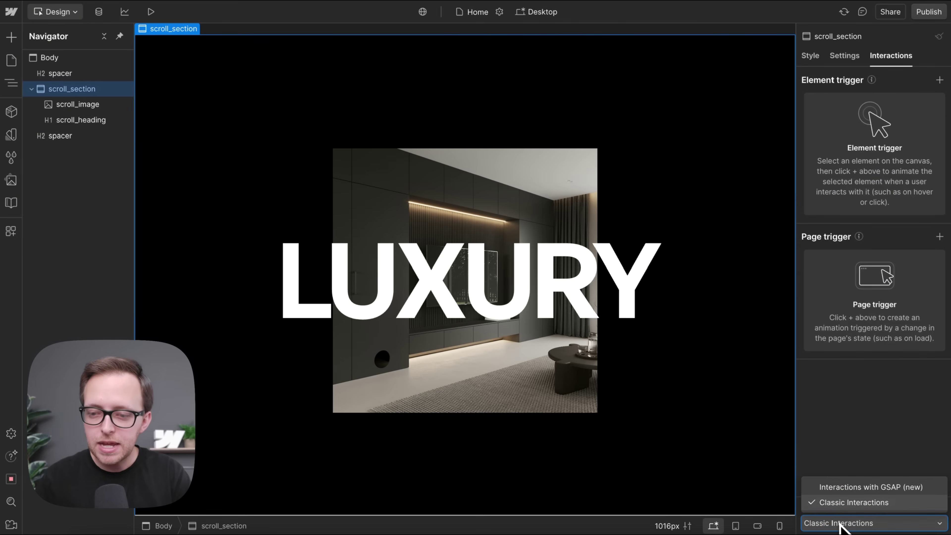
{"action": "left_click", "coordinate": [863, 487]}
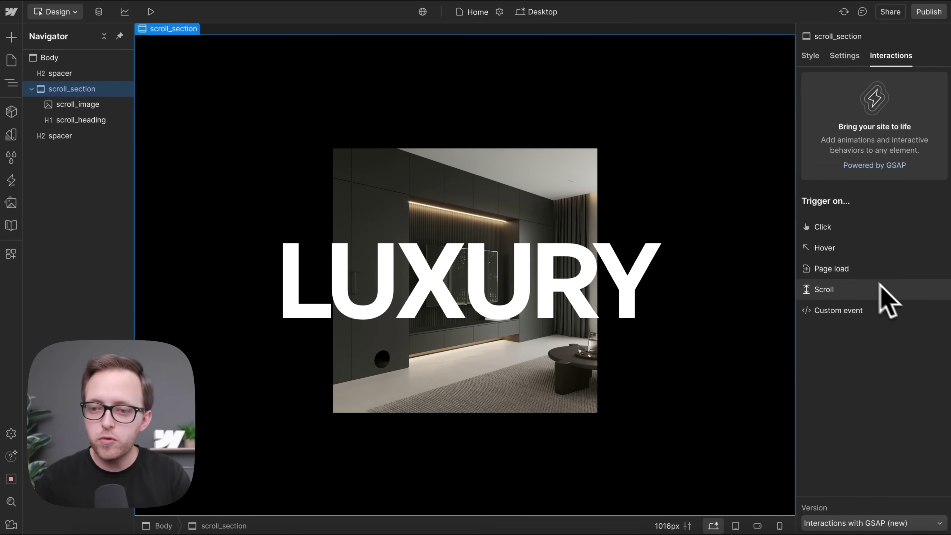
{"action": "left_click", "coordinate": [848, 295]}
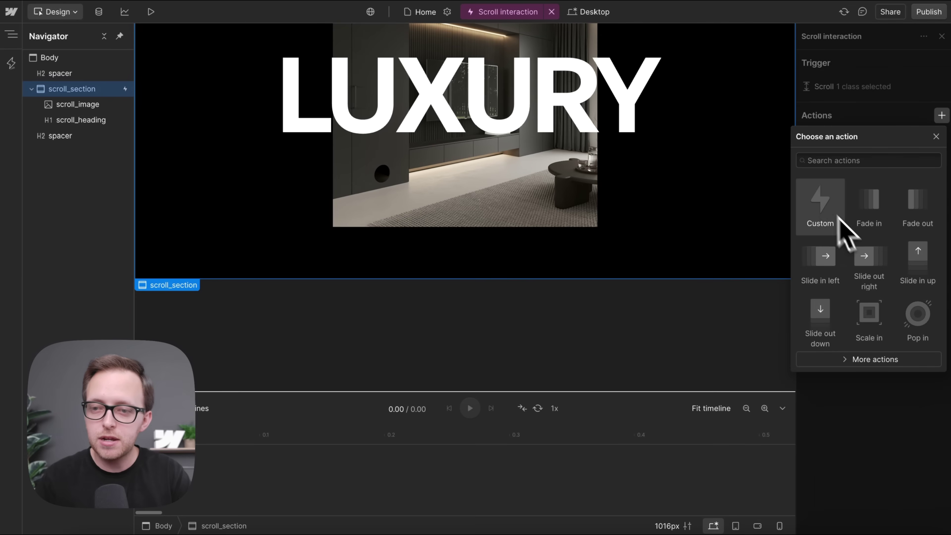
{"action": "left_click", "coordinate": [831, 221]}
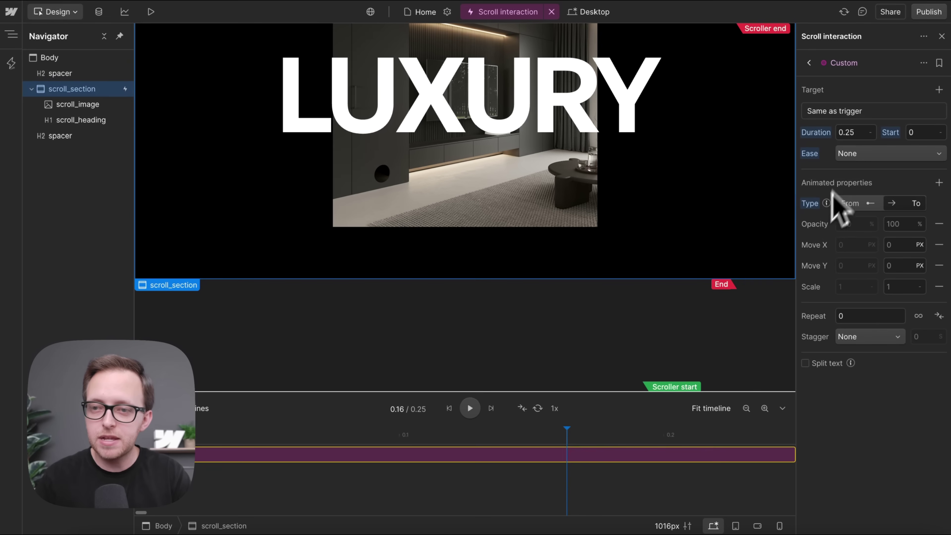
Target the action at Same as trigger, scope Descendants, selector .scroll_image.
{"action": "left_click", "coordinate": [854, 112]}
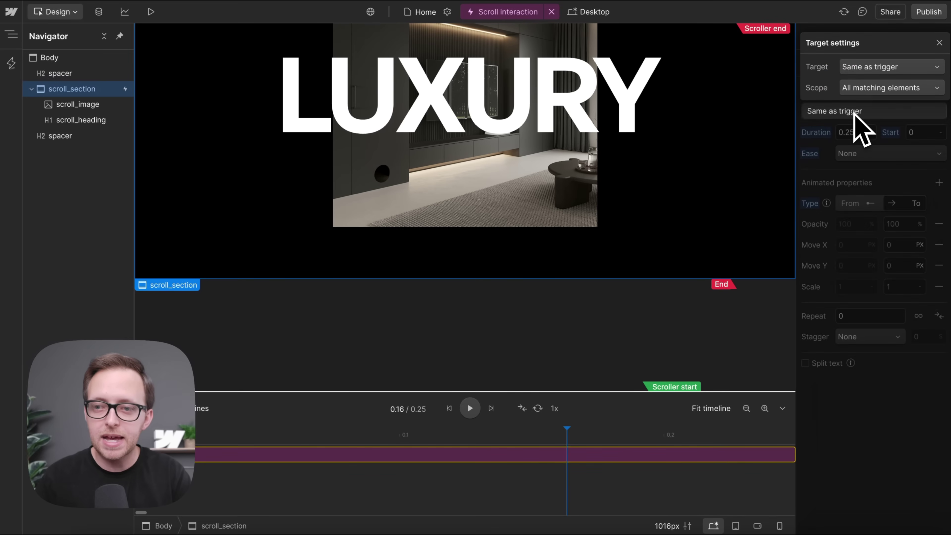
{"action": "left_click", "coordinate": [868, 68]}
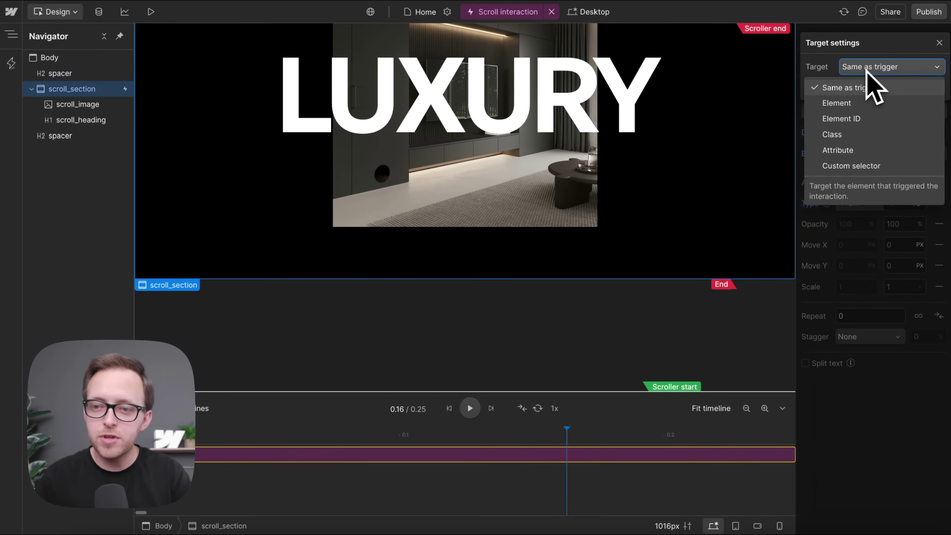
{"action": "left_click", "coordinate": [845, 135]}
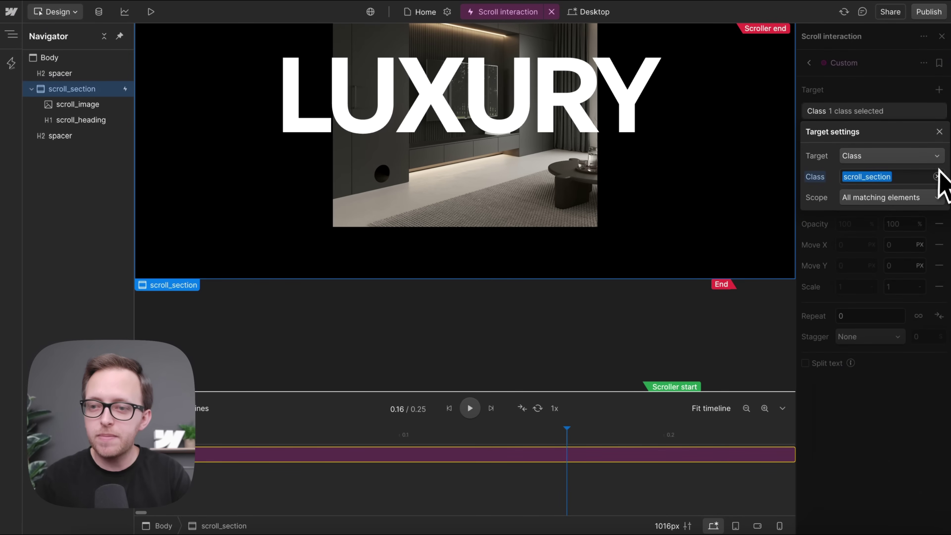
{"action": "left_click", "coordinate": [938, 178]}
{"action": "left_click", "coordinate": [892, 213]}
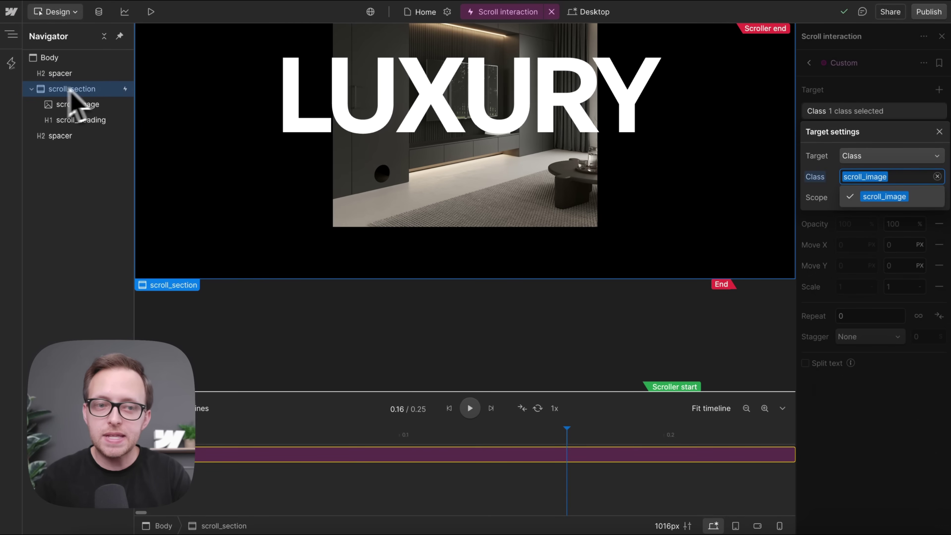
{"action": "left_click", "coordinate": [875, 156]}
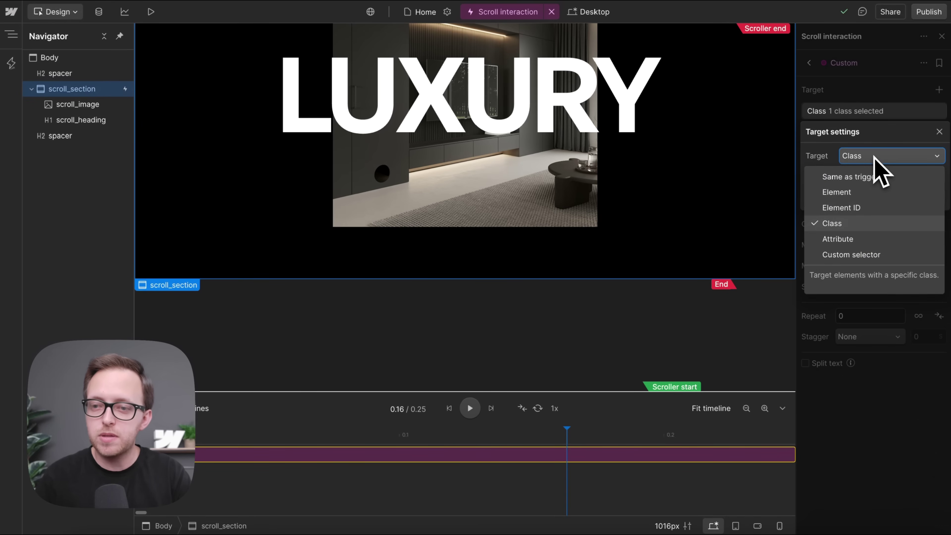
{"action": "left_click", "coordinate": [861, 177]}
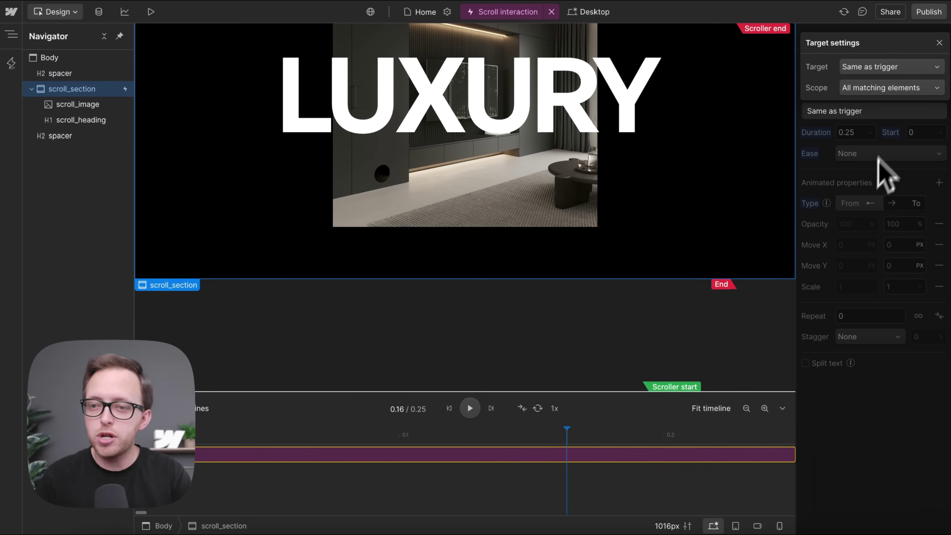
{"action": "left_click", "coordinate": [855, 89]}
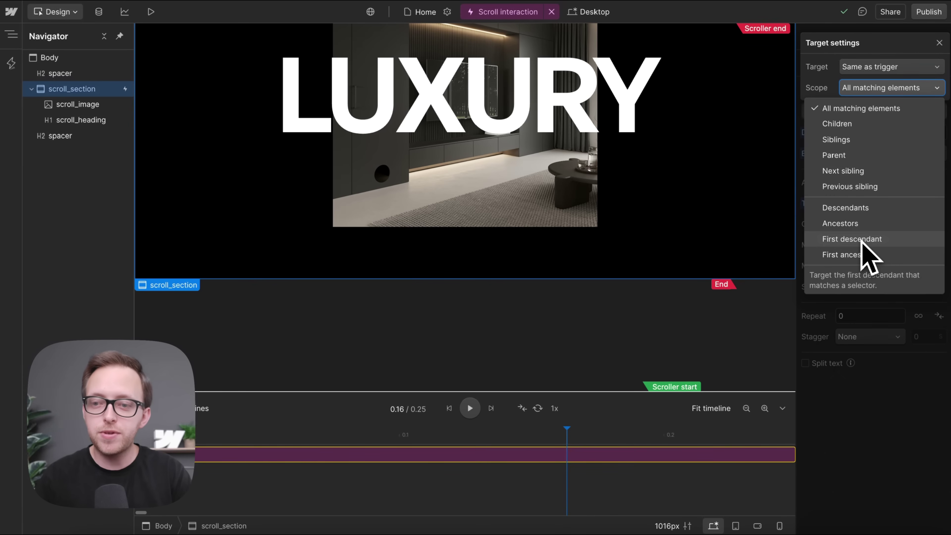
{"action": "left_click", "coordinate": [861, 208]}
{"action": "left_click", "coordinate": [850, 198]}
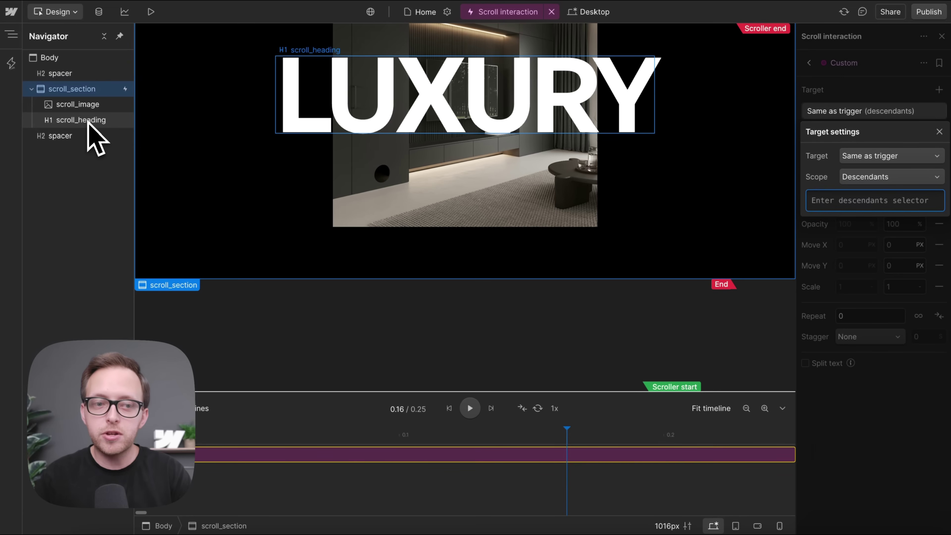
{"action": "type", "text": ".scroll_image"}
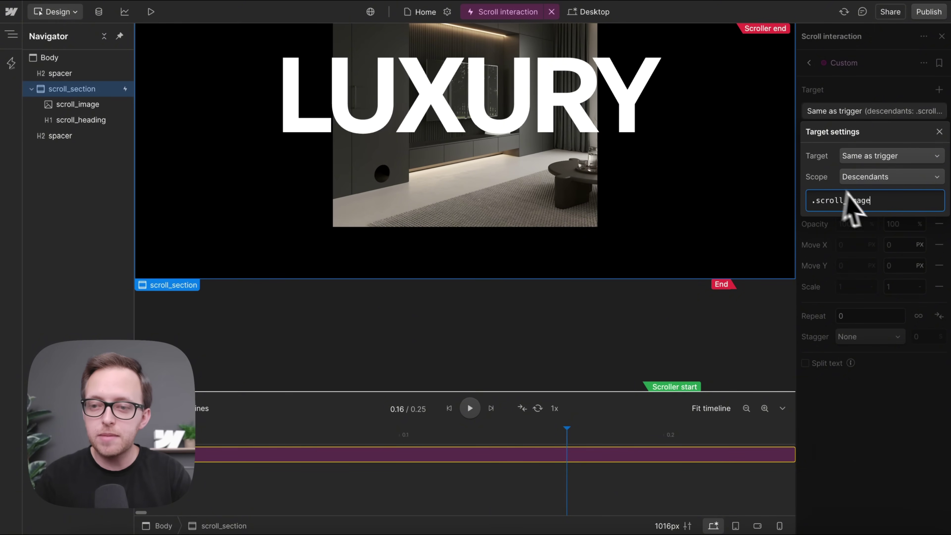
{"action": "left_click", "coordinate": [879, 257]}
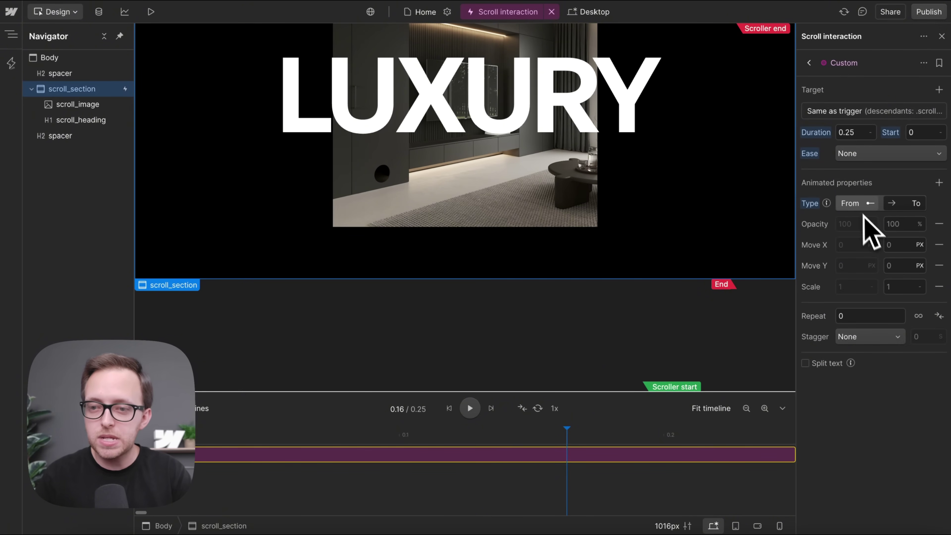
Set the action type to From→To, adding Width and Height and removing Opacity, Move X/Y and Scale.
{"action": "left_click", "coordinate": [849, 205]}
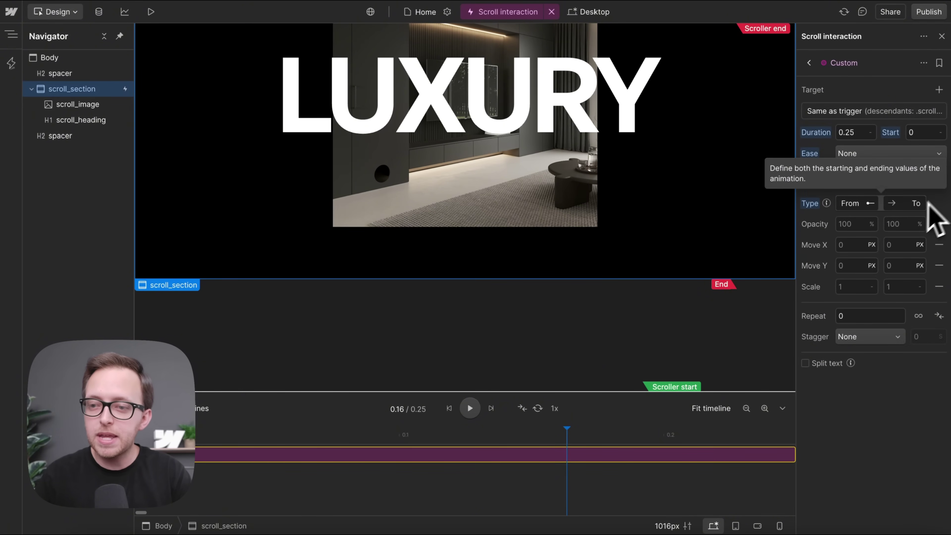
{"action": "left_click", "coordinate": [939, 183]}
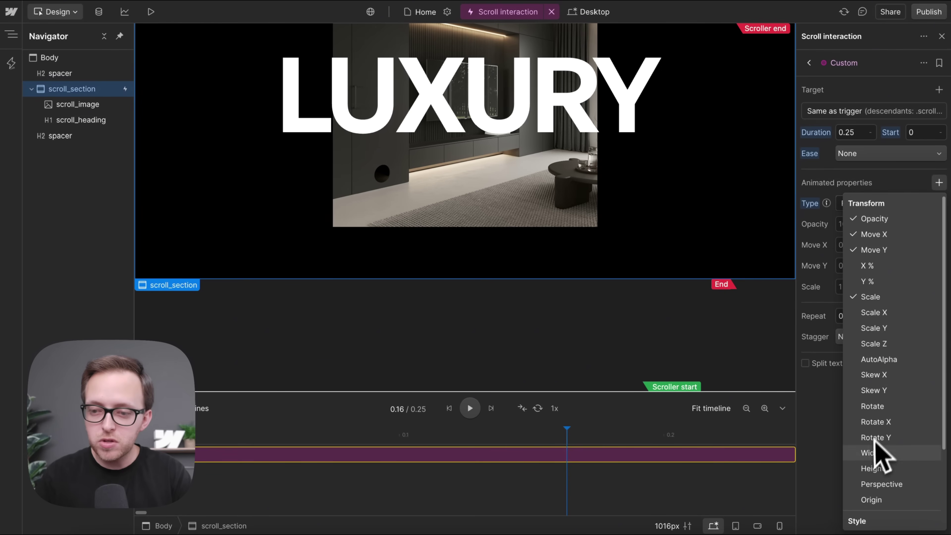
{"action": "left_click", "coordinate": [871, 452]}
{"action": "left_click", "coordinate": [872, 468]}
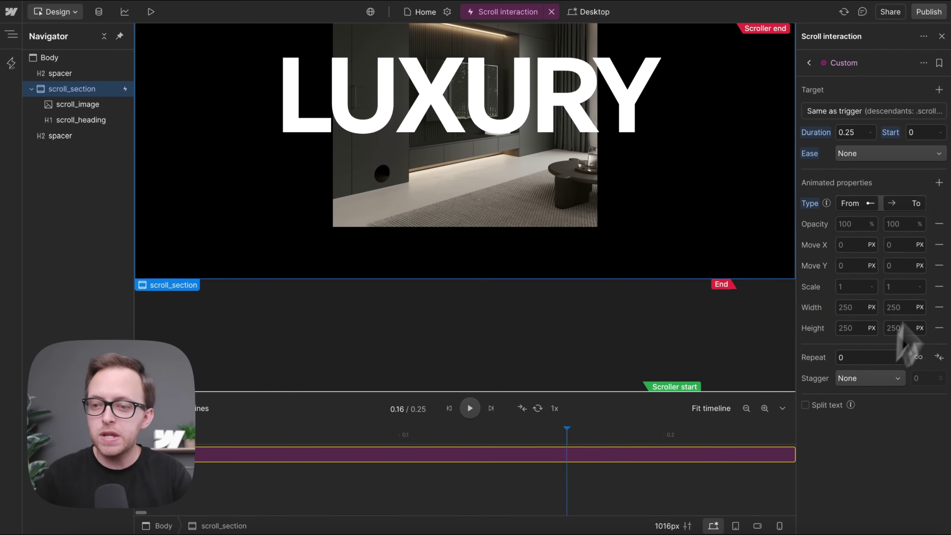
{"action": "left_click", "coordinate": [938, 223]}
{"action": "left_click", "coordinate": [938, 224]}
{"action": "left_click", "coordinate": [938, 224]}
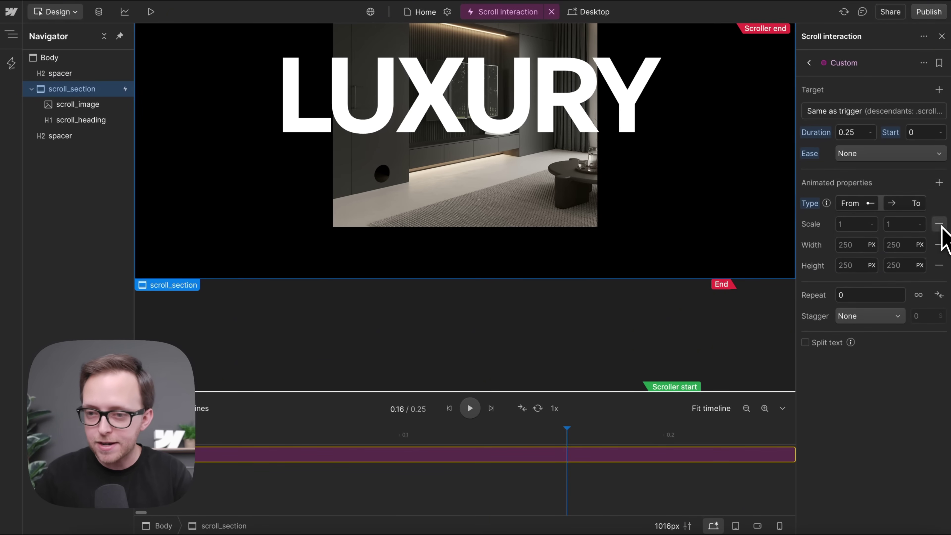
{"action": "left_click", "coordinate": [938, 224]}
Animate width 40vw→100vw and height 40vw→100vh, then clear the action's name.
{"action": "left_click", "coordinate": [854, 225]}
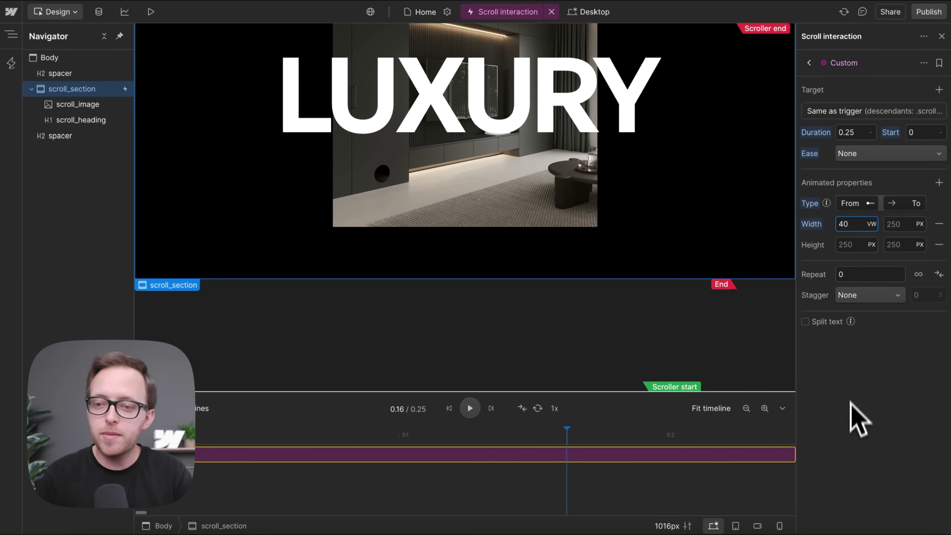
{"action": "left_click", "coordinate": [856, 244]}
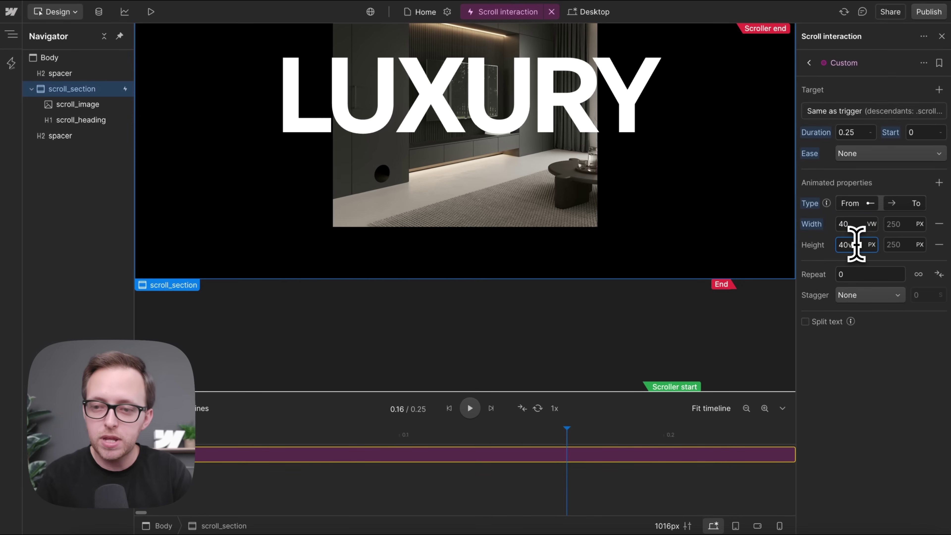
{"action": "left_click", "coordinate": [894, 224]}
{"action": "type", "text": "100vw"}
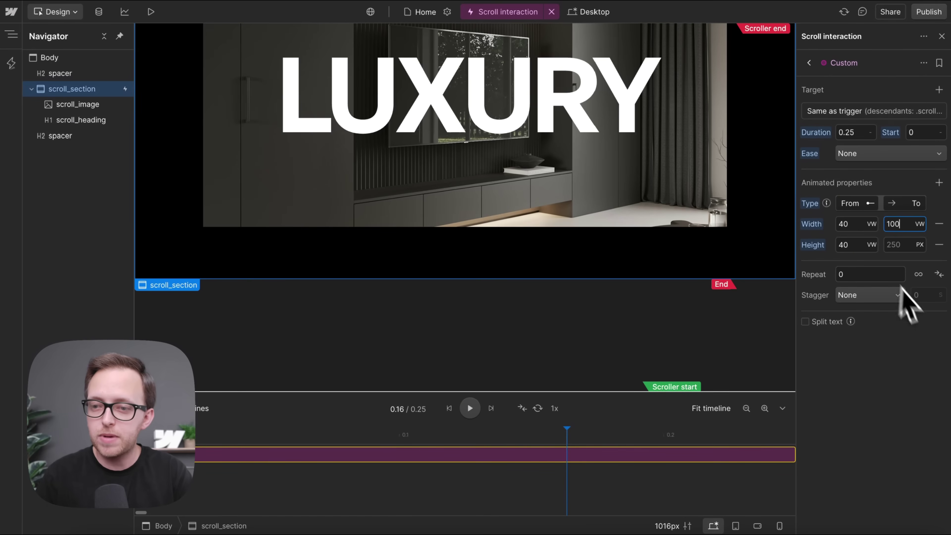
{"action": "left_click", "coordinate": [902, 245]}
{"action": "type", "text": "10"}
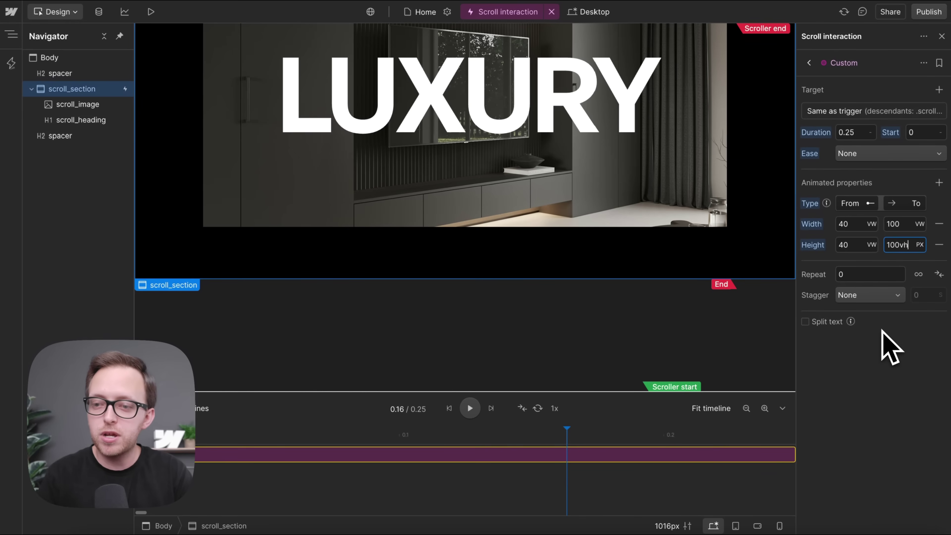
{"action": "type", "text": "0vh"}
{"action": "key", "text": "Return"}
{"action": "scroll", "coordinate": [723, 315], "scroll_direction": "down", "scroll_amount": 5}
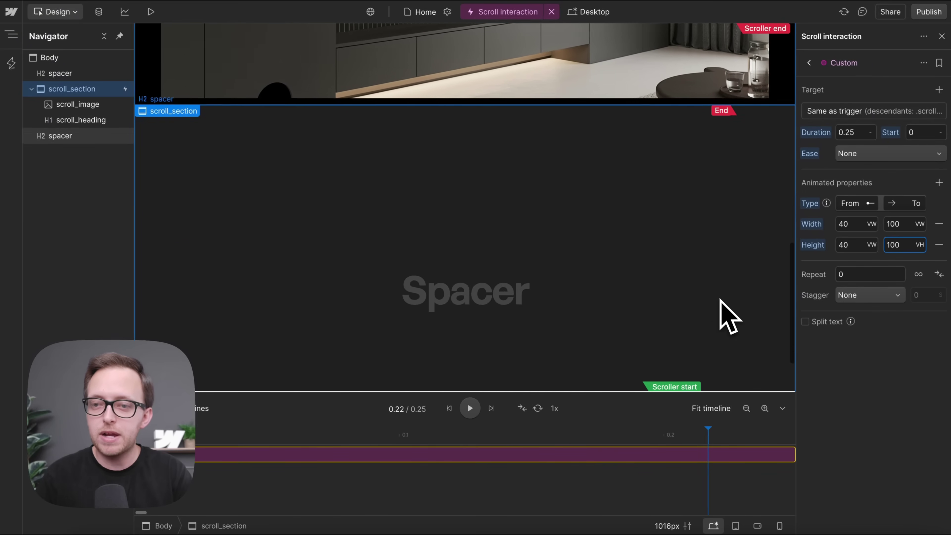
{"action": "scroll", "coordinate": [728, 315], "scroll_direction": "down", "scroll_amount": 1}
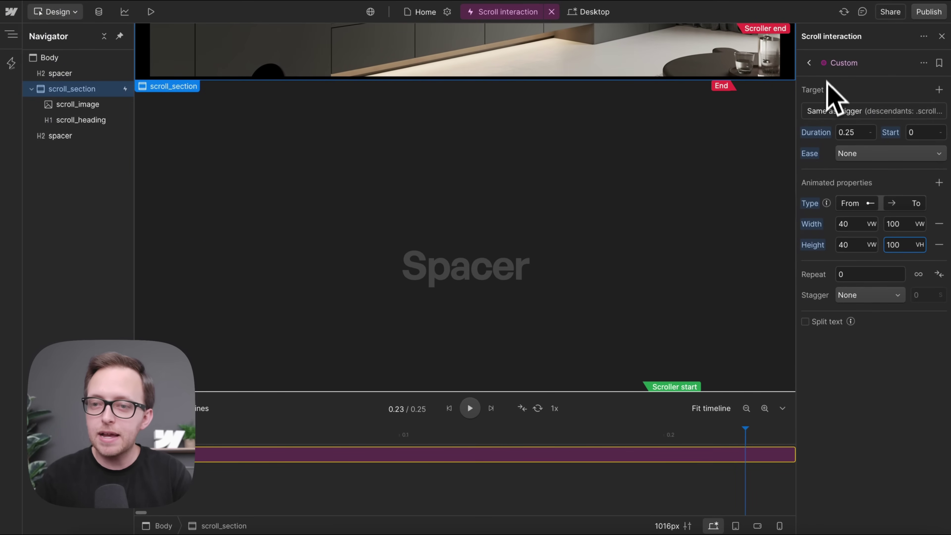
{"action": "double_click", "coordinate": [844, 64]}
{"action": "key", "text": "BackSpace"}
Name the action Image and set the scroll trigger's viewport start to top.
{"action": "type", "text": "Image"}
{"action": "left_click", "coordinate": [810, 63]}
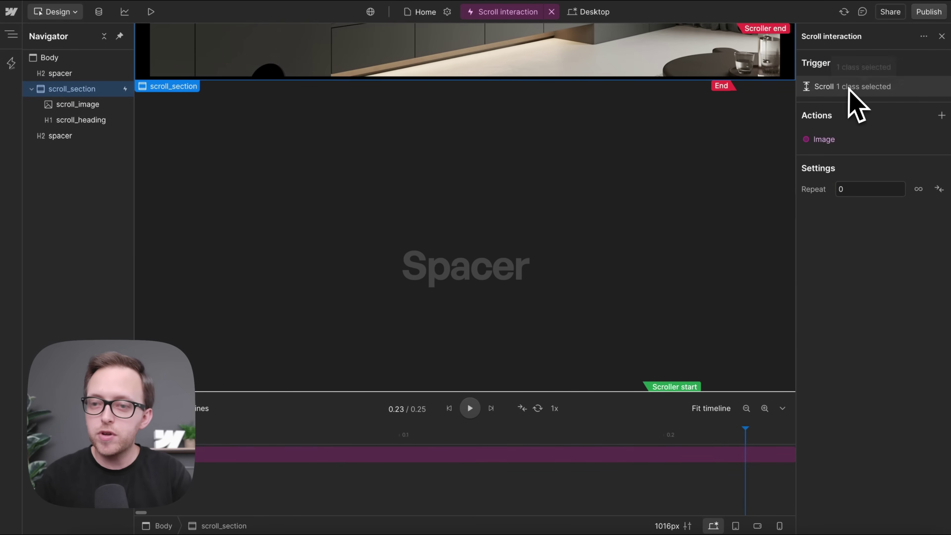
{"action": "left_click", "coordinate": [849, 87]}
{"action": "scroll", "coordinate": [690, 187], "scroll_direction": "up", "scroll_amount": 4}
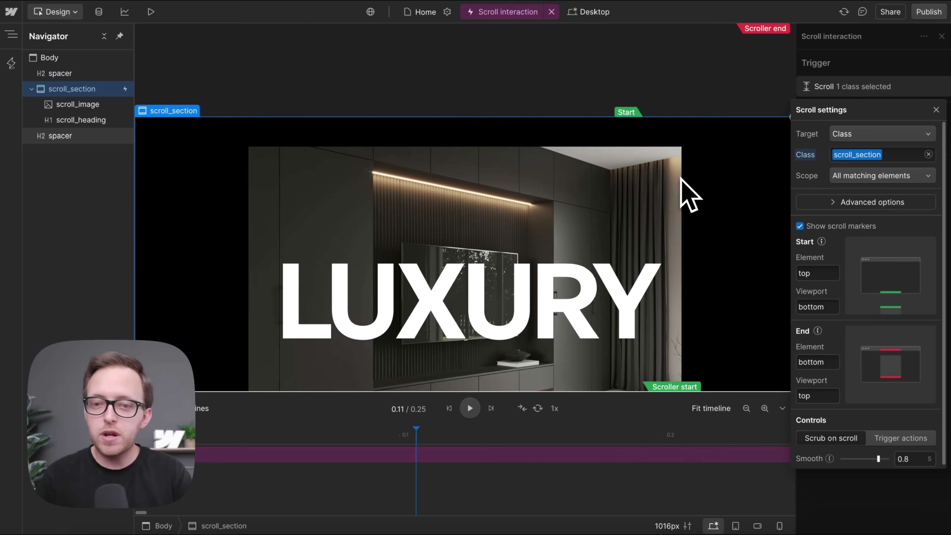
{"action": "scroll", "coordinate": [685, 192], "scroll_direction": "up", "scroll_amount": 1}
{"action": "left_click", "coordinate": [819, 272]}
{"action": "left_click", "coordinate": [824, 307]}
{"action": "scroll", "coordinate": [711, 314], "scroll_direction": "down", "scroll_amount": 4}
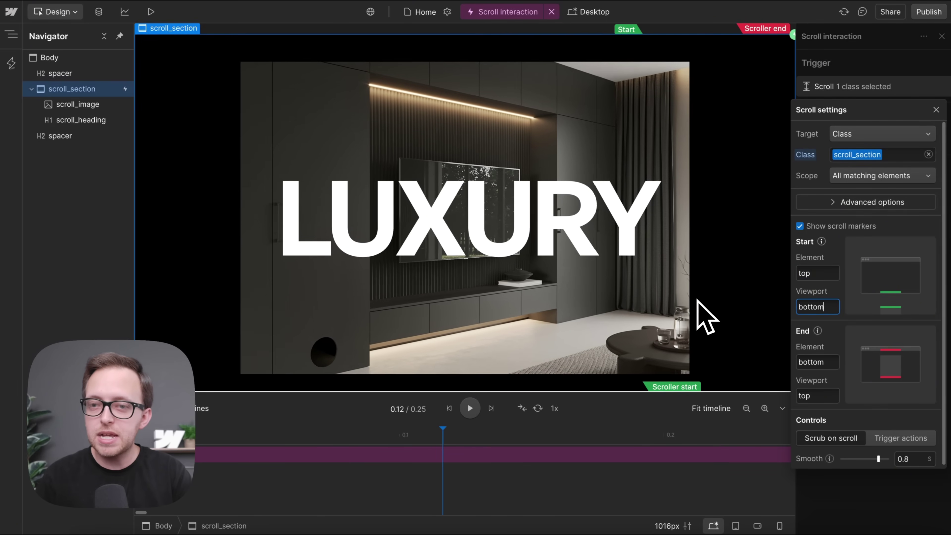
{"action": "key", "text": "BackSpace"}
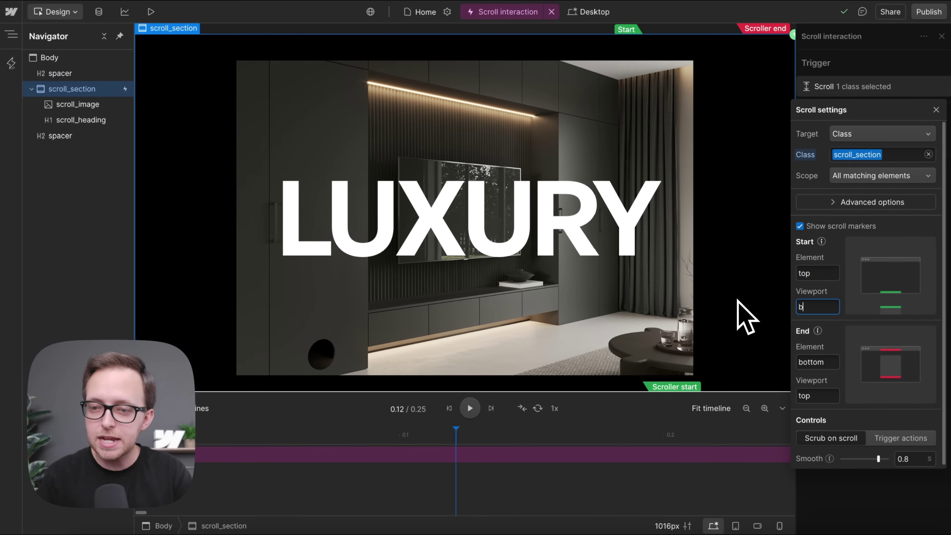
{"action": "type", "text": "top"}
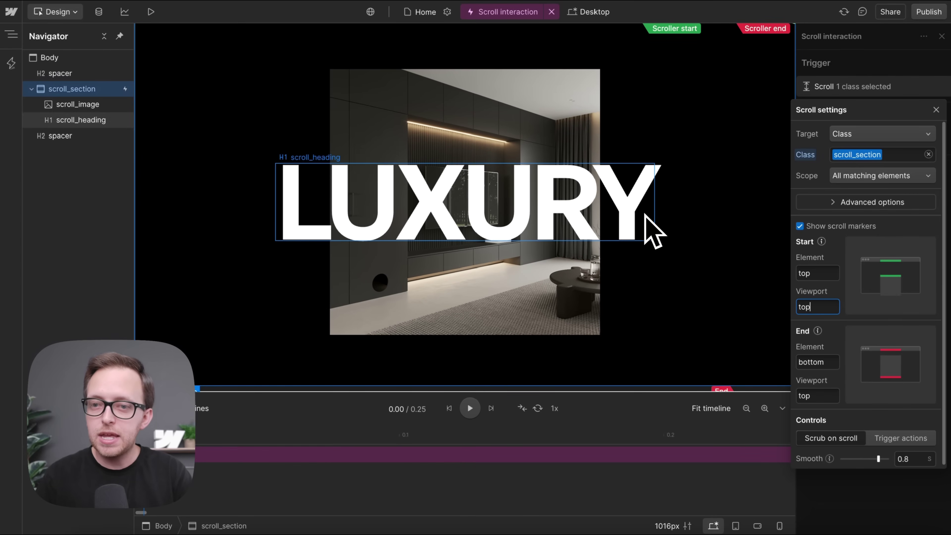
{"action": "scroll", "coordinate": [659, 234], "scroll_direction": "down", "scroll_amount": 2}
End the trigger at section bottom meeting viewport top, set Smooth to 0, and show Advanced options.
{"action": "left_click", "coordinate": [820, 362]}
{"action": "scroll", "coordinate": [662, 323], "scroll_direction": "down", "scroll_amount": 5}
{"action": "scroll", "coordinate": [663, 322], "scroll_direction": "down", "scroll_amount": 5}
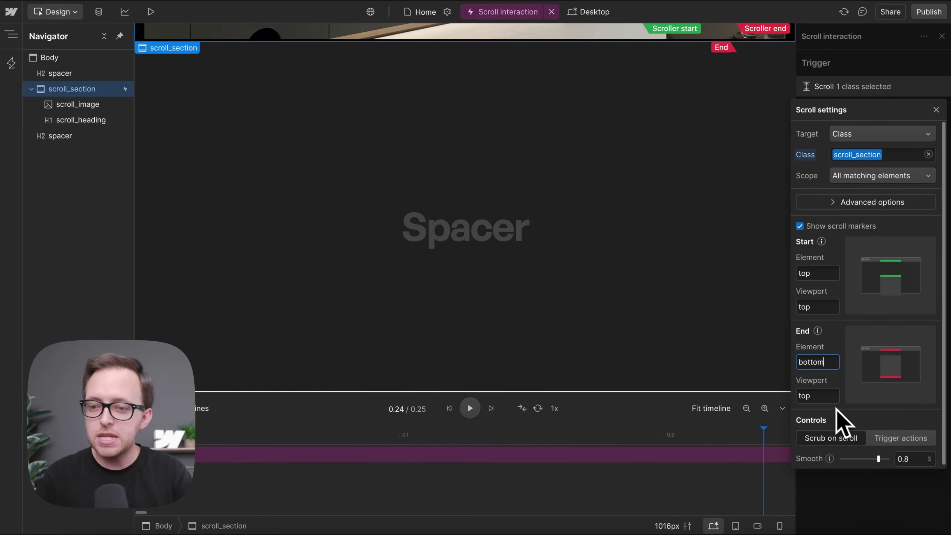
{"action": "scroll", "coordinate": [712, 319], "scroll_direction": "down", "scroll_amount": 1}
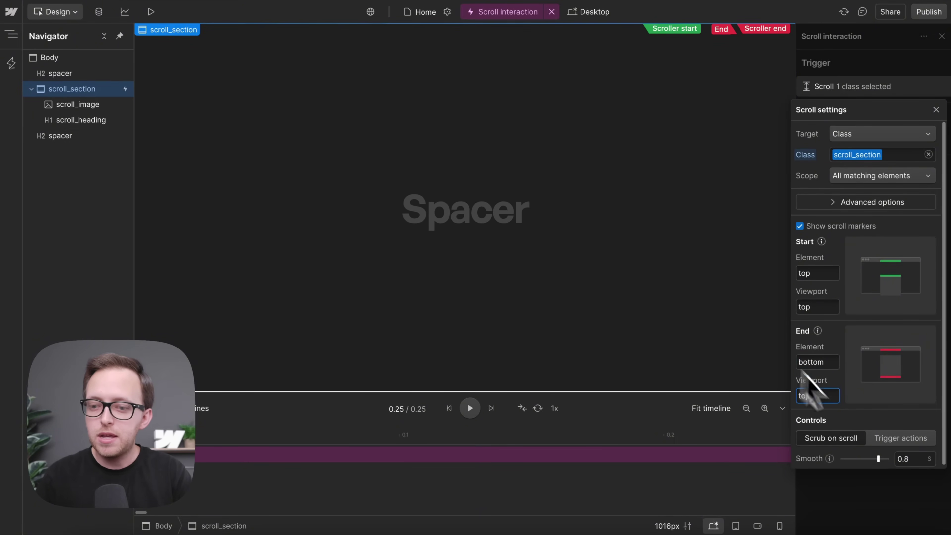
{"action": "left_click_drag", "start_coordinate": [877, 466], "coordinate": [785, 463]}
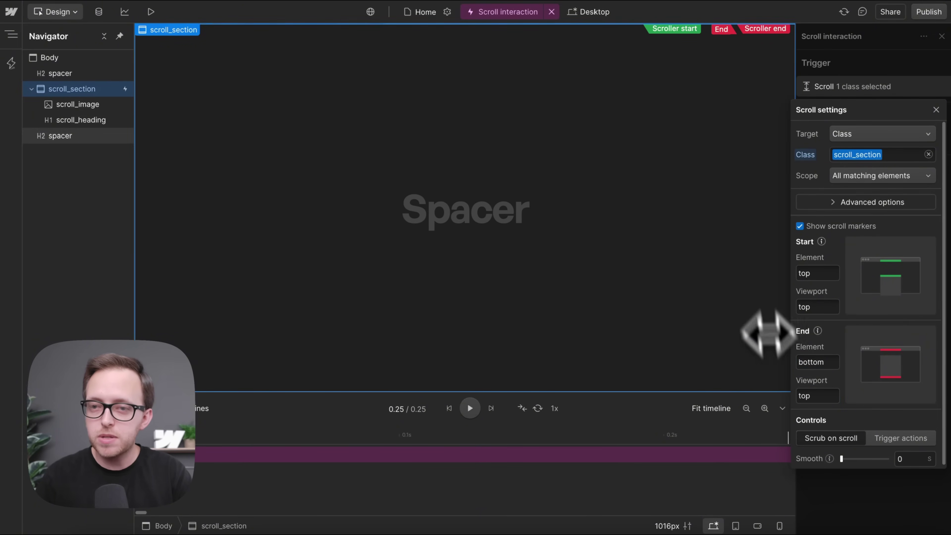
{"action": "scroll", "coordinate": [753, 263], "scroll_direction": "up", "scroll_amount": 5}
{"action": "scroll", "coordinate": [752, 263], "scroll_direction": "up", "scroll_amount": 1}
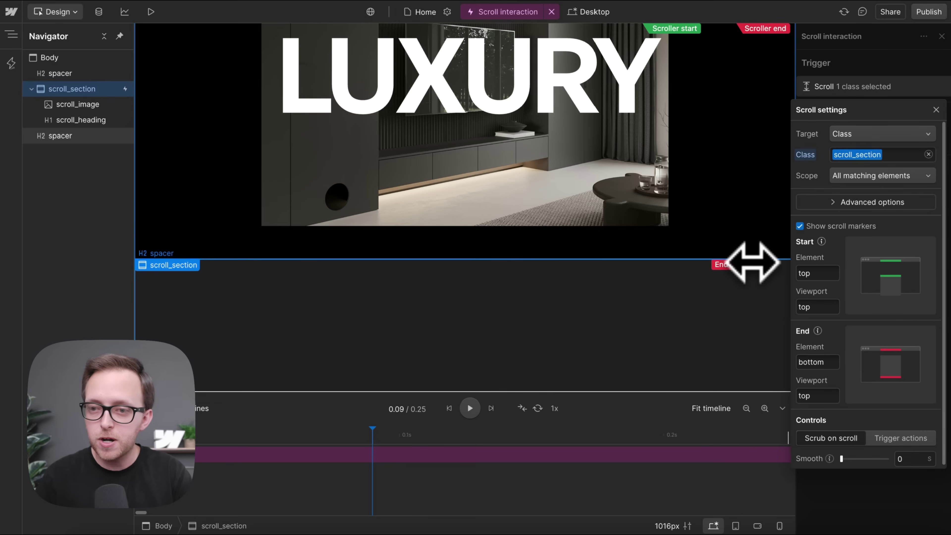
{"action": "scroll", "coordinate": [749, 217], "scroll_direction": "up", "scroll_amount": 8}
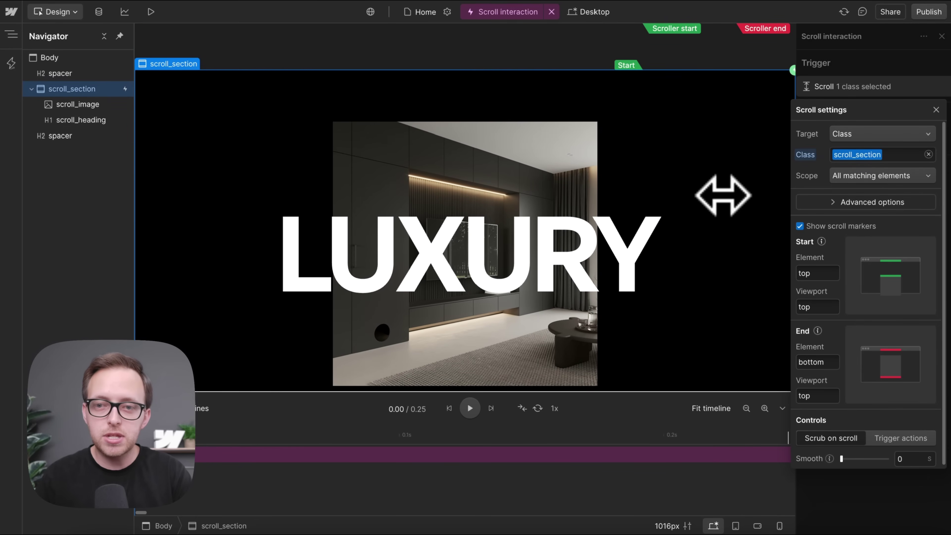
{"action": "left_click", "coordinate": [854, 210]}
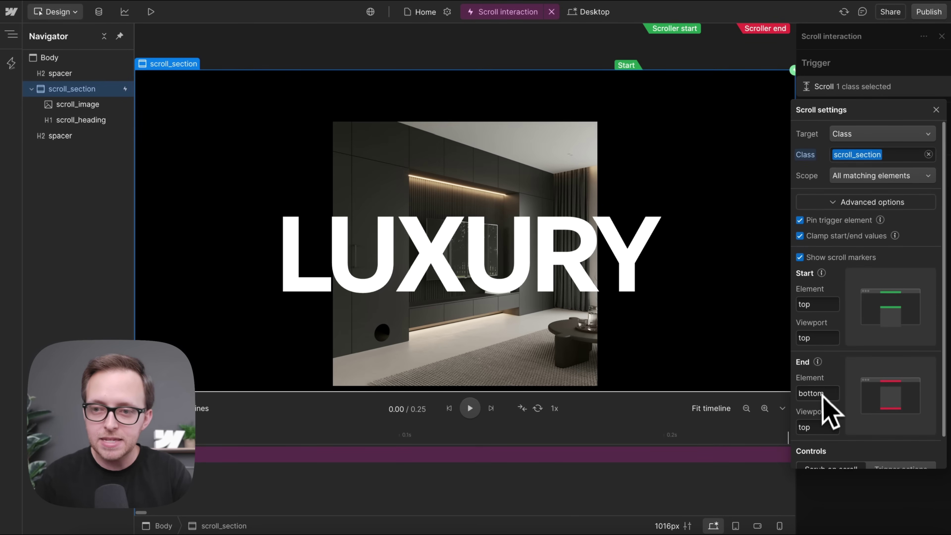
Preview the page and scroll to watch the photo grow.
{"action": "left_click", "coordinate": [152, 11]}
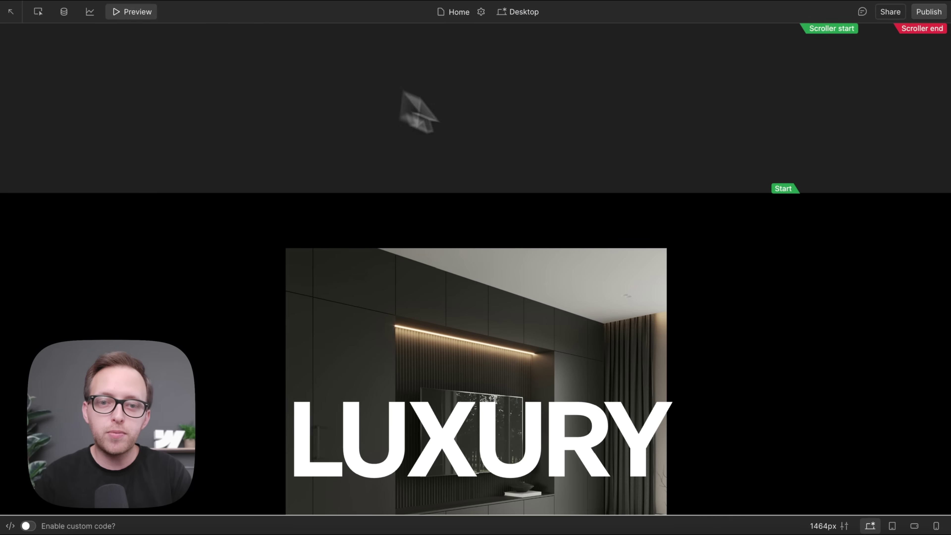
{"action": "scroll", "coordinate": [537, 164], "scroll_direction": "down", "scroll_amount": 3}
{"action": "scroll", "coordinate": [537, 164], "scroll_direction": "down", "scroll_amount": 5}
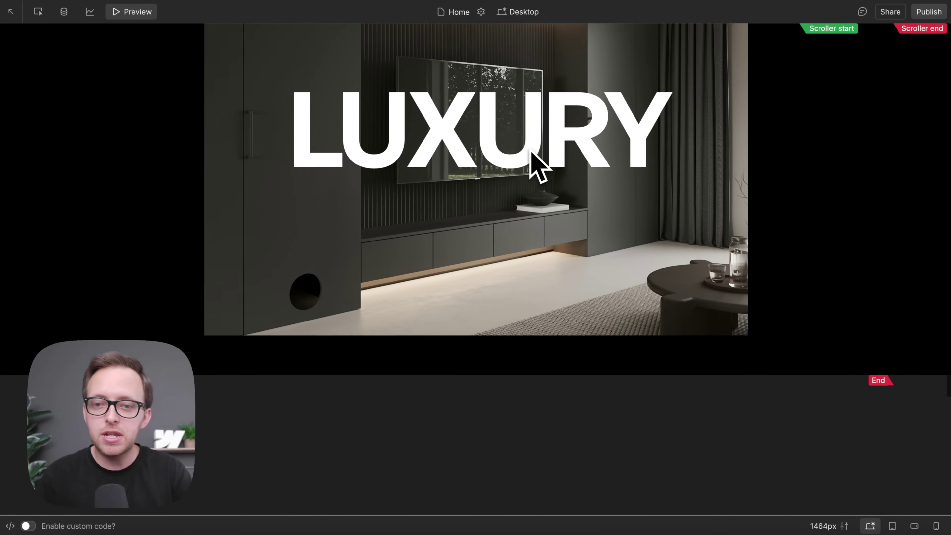
Back in the Designer, reopen the scroll trigger's Advanced options showing Pin trigger element.
{"action": "left_click", "coordinate": [151, 11]}
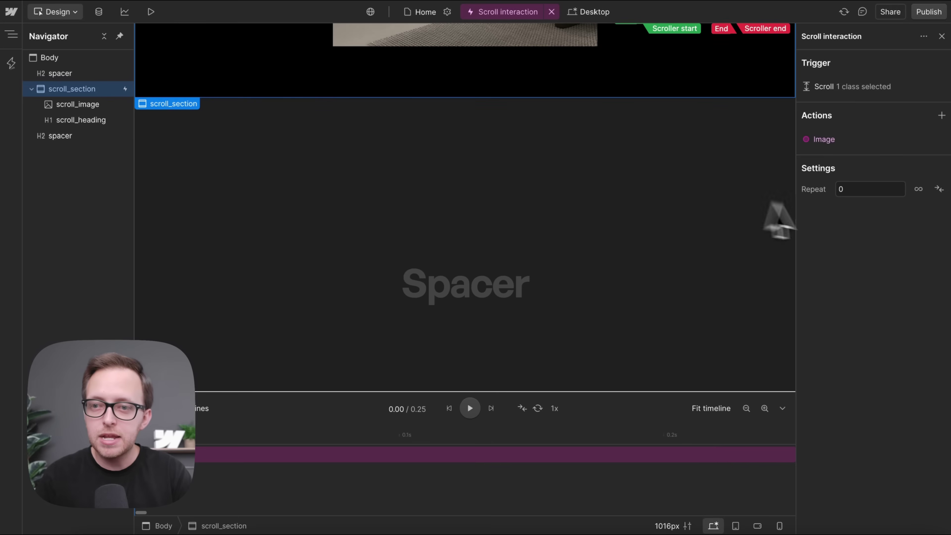
{"action": "left_click", "coordinate": [855, 84]}
{"action": "left_click", "coordinate": [830, 201]}
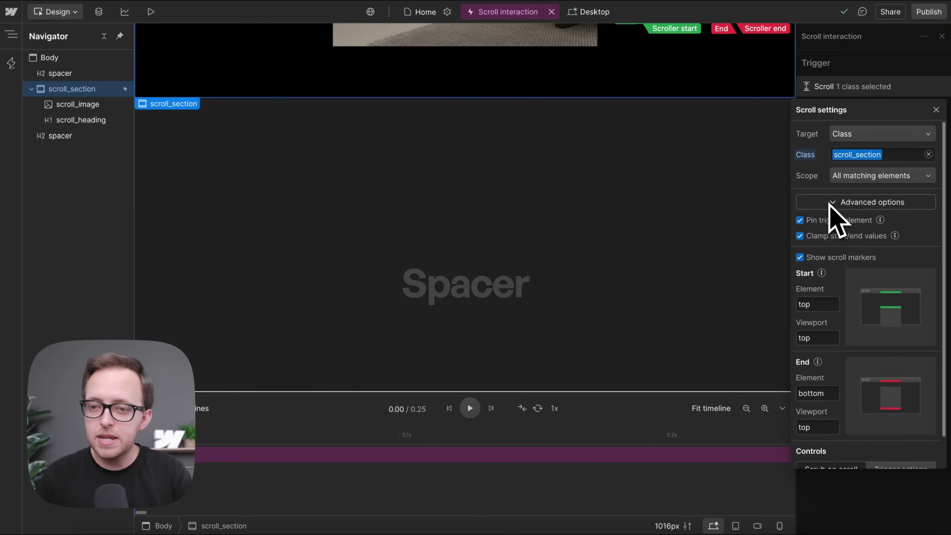
{"action": "mouse_move", "coordinate": [881, 220]}
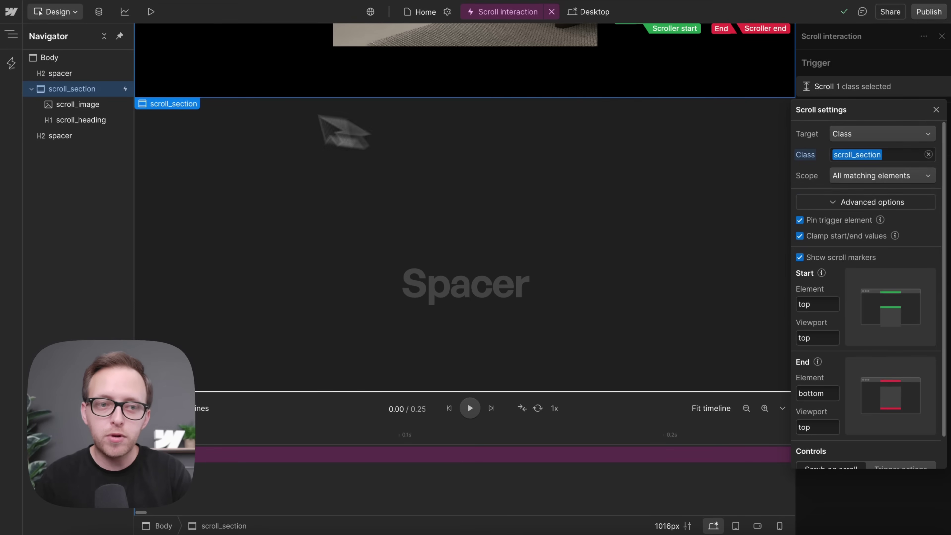
Wrap scroll_section in a new Div Block.
{"action": "right_click", "coordinate": [109, 92]}
{"action": "mouse_move", "coordinate": [136, 129]}
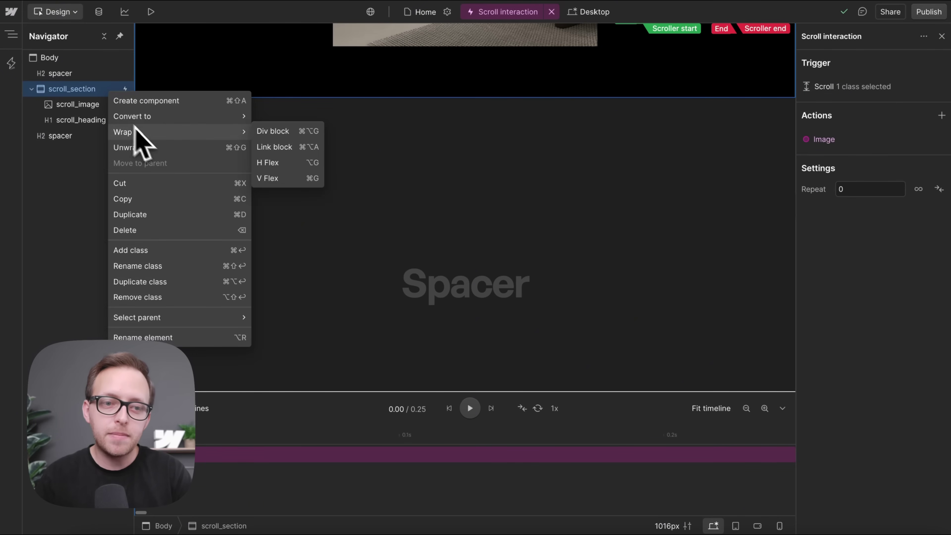
{"action": "left_click", "coordinate": [272, 131]}
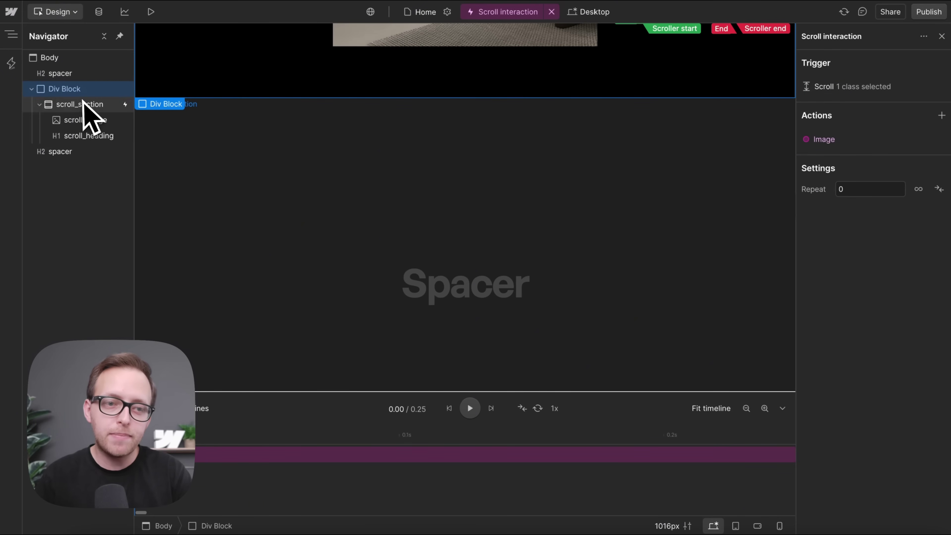
Preview the page, scroll through the growing LUXURY image, and return to the Designer.
{"action": "left_click", "coordinate": [151, 11]}
{"action": "scroll", "coordinate": [397, 145], "scroll_direction": "up", "scroll_amount": 7}
{"action": "scroll", "coordinate": [397, 144], "scroll_direction": "down", "scroll_amount": 5}
{"action": "scroll", "coordinate": [404, 160], "scroll_direction": "down", "scroll_amount": 5}
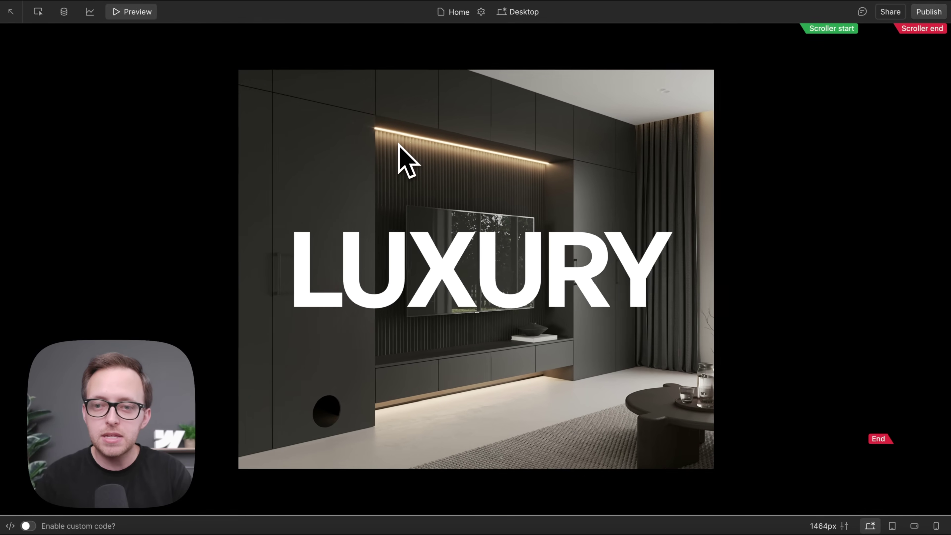
{"action": "scroll", "coordinate": [849, 286], "scroll_direction": "down", "scroll_amount": 4}
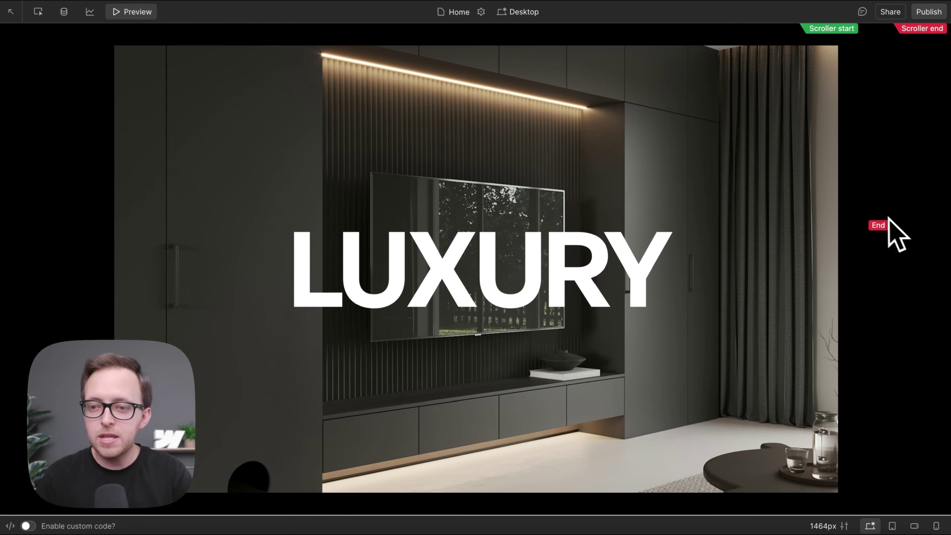
{"action": "scroll", "coordinate": [879, 229], "scroll_direction": "down", "scroll_amount": 6}
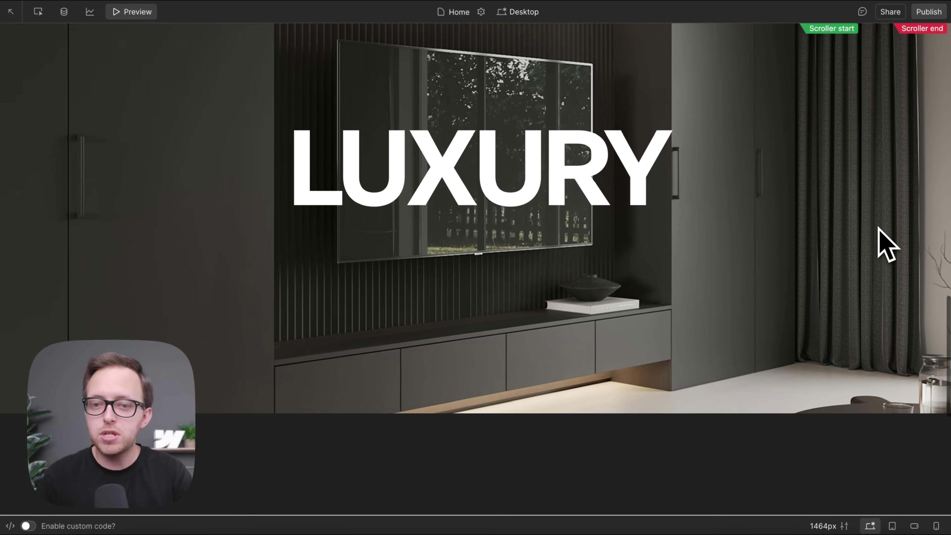
{"action": "scroll", "coordinate": [834, 206], "scroll_direction": "down", "scroll_amount": 3}
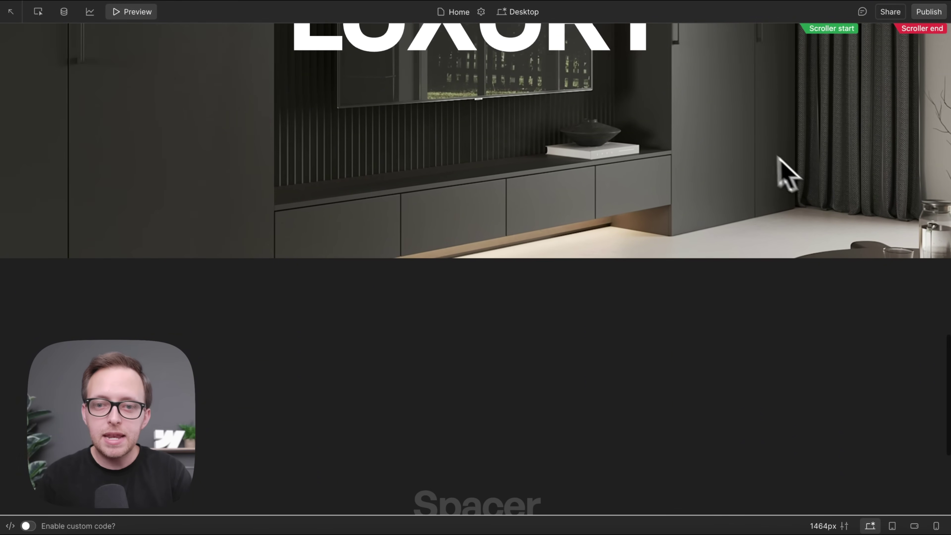
{"action": "scroll", "coordinate": [768, 163], "scroll_direction": "up", "scroll_amount": 4}
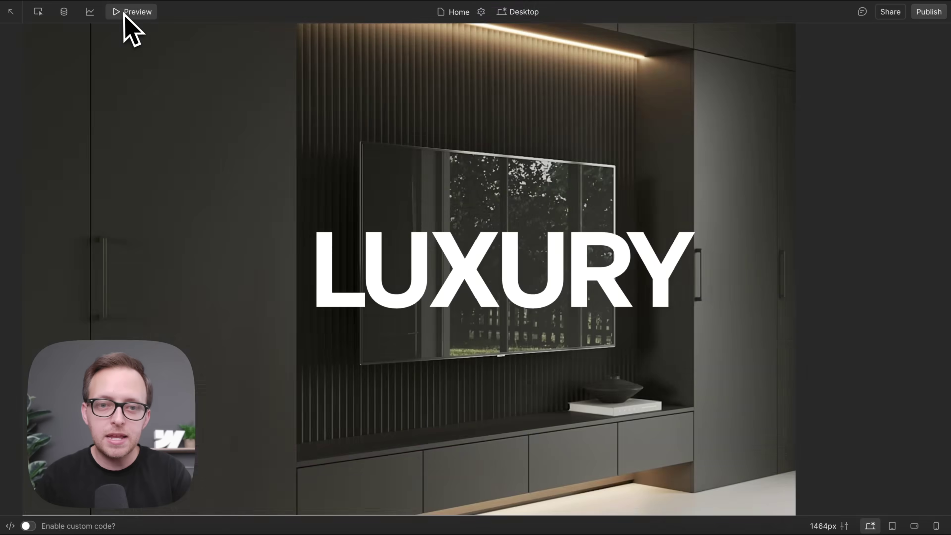
{"action": "left_click", "coordinate": [125, 14]}
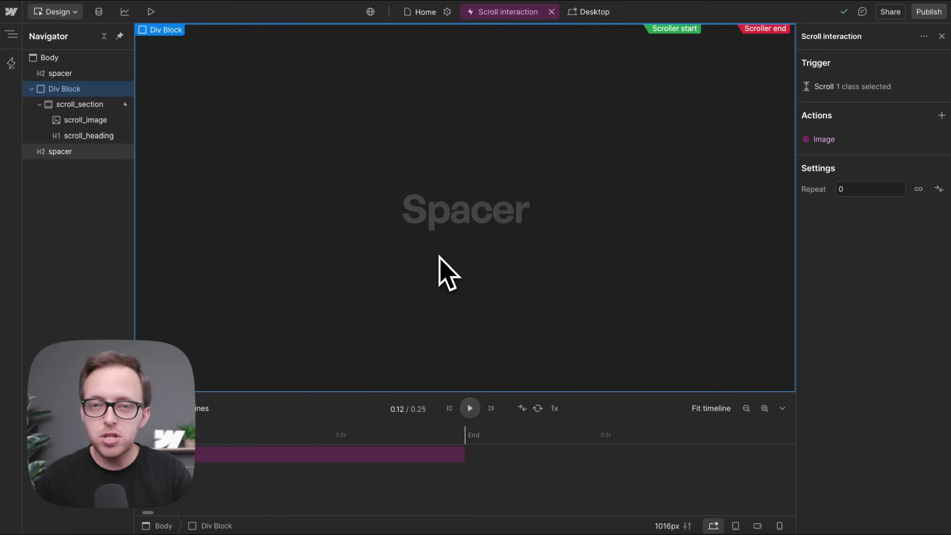
Uncheck Pin trigger element in the scroll trigger's Advanced options and close the settings.
{"action": "left_click", "coordinate": [839, 93]}
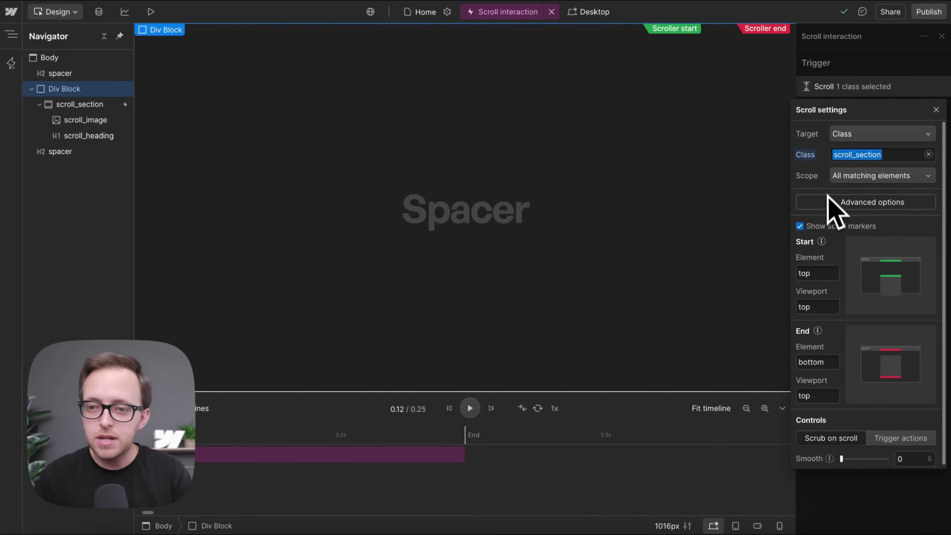
{"action": "left_click", "coordinate": [834, 202]}
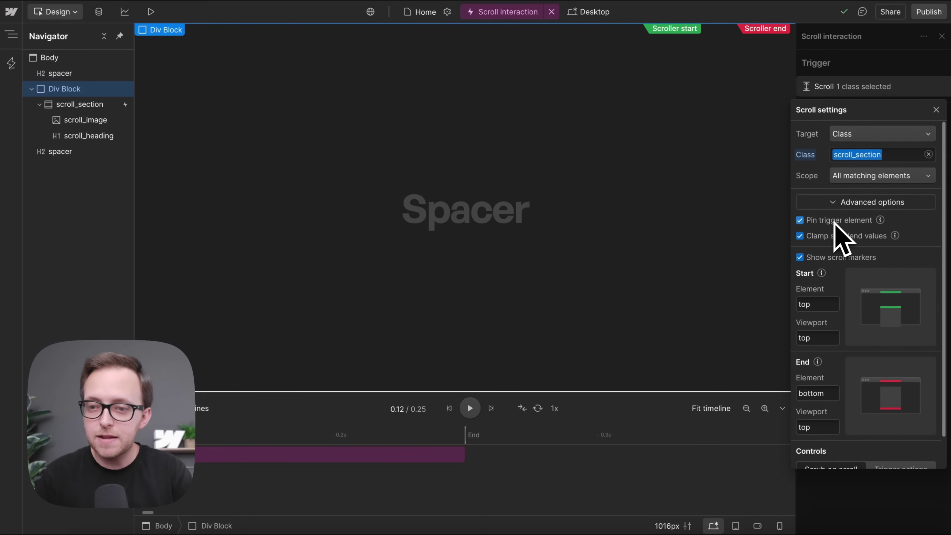
{"action": "left_click", "coordinate": [834, 221]}
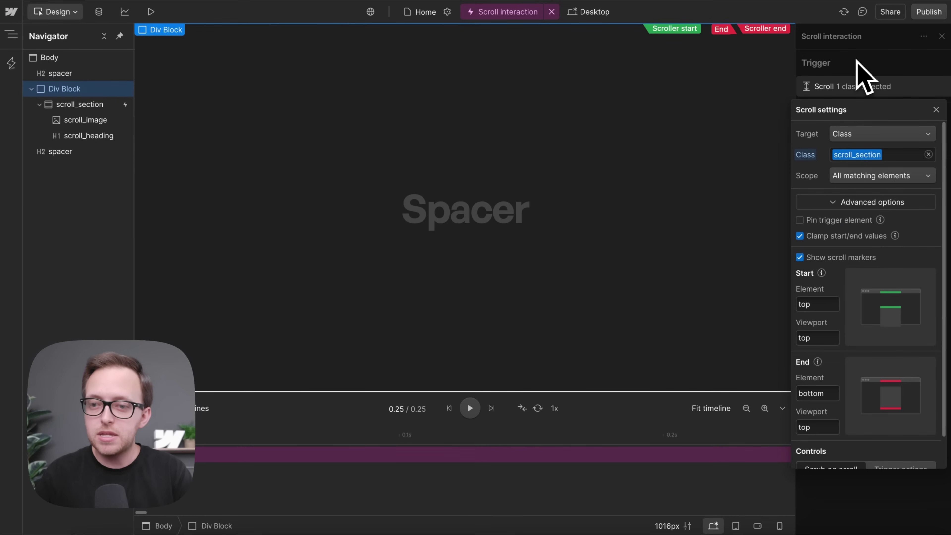
{"action": "left_click", "coordinate": [916, 85]}
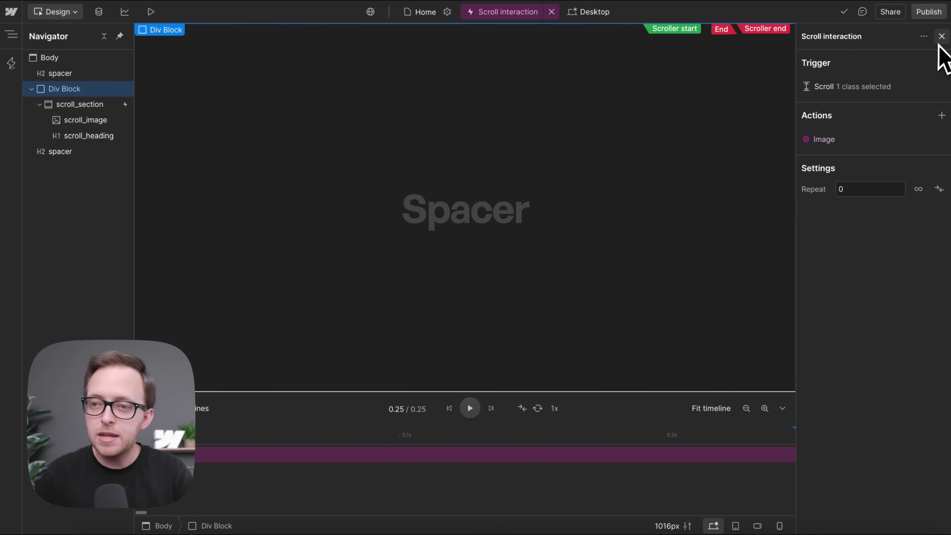
Give the Div Block a new scroll_track class with a height of 200vh.
{"action": "left_click", "coordinate": [941, 36]}
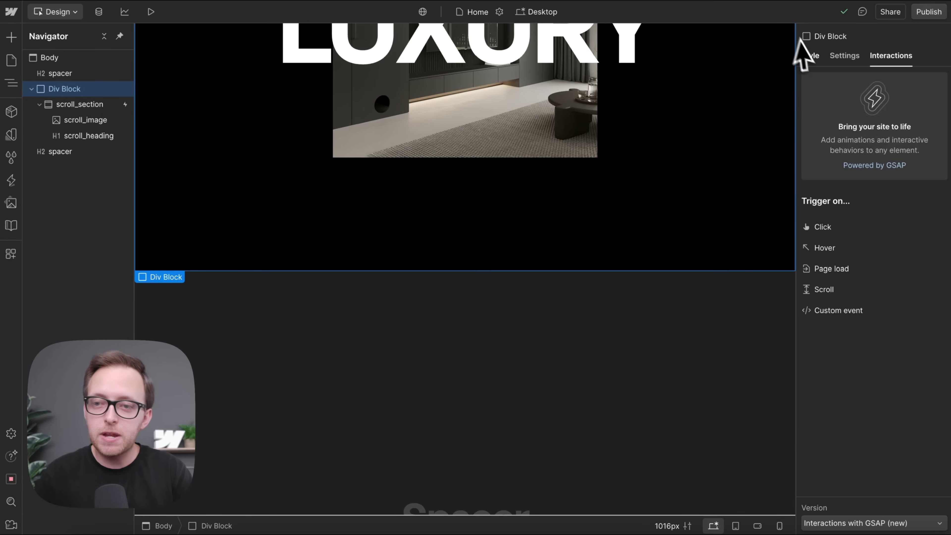
{"action": "left_click", "coordinate": [810, 55]}
{"action": "left_click", "coordinate": [843, 96]}
{"action": "type", "text": "scroll_"}
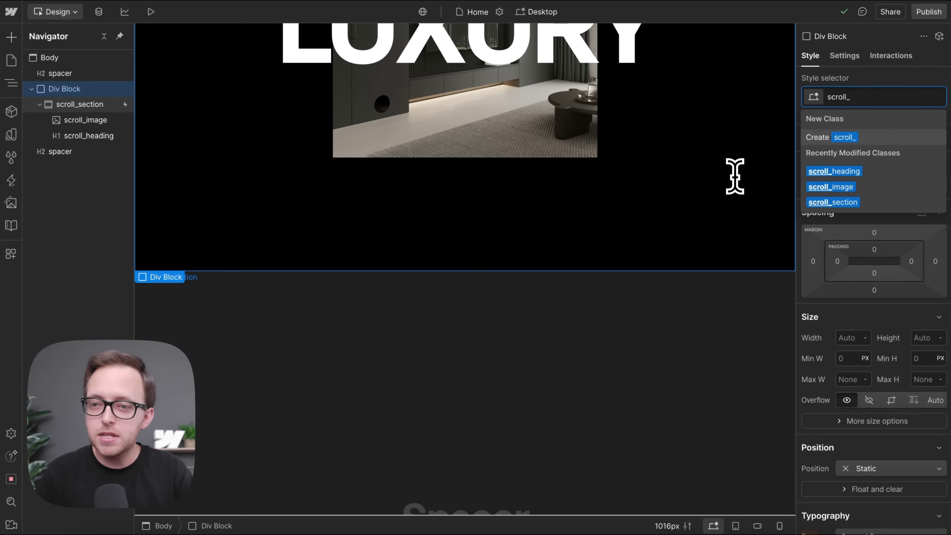
{"action": "type", "text": "track"}
{"action": "key", "text": "Return"}
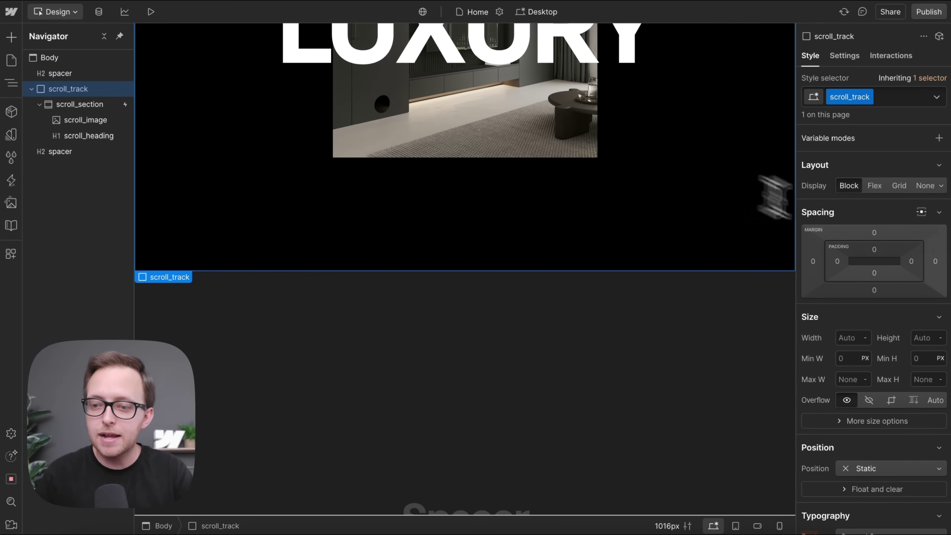
{"action": "type", "text": "200vh"}
{"action": "key", "text": "Return"}
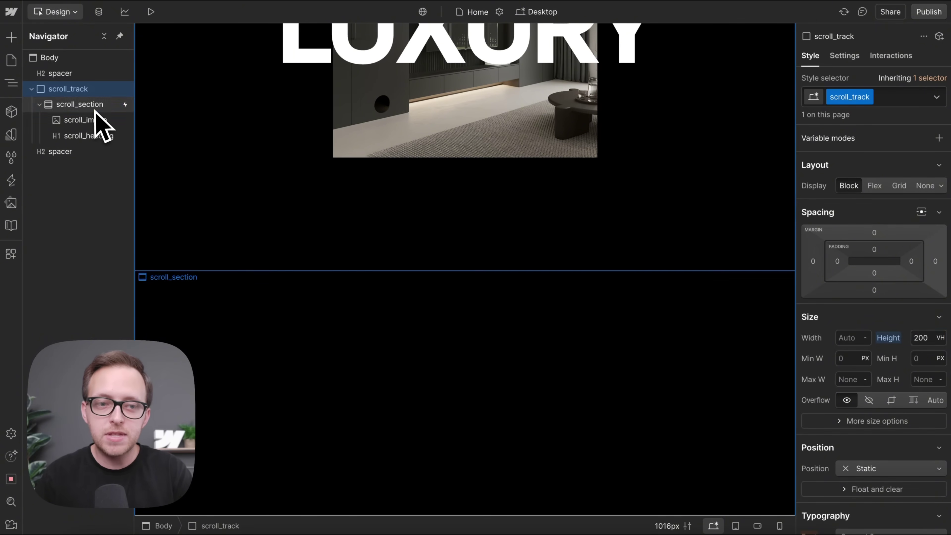
Set scroll_section's position to Sticky with a top offset of 0.
{"action": "left_click", "coordinate": [95, 109]}
{"action": "left_click", "coordinate": [94, 90]}
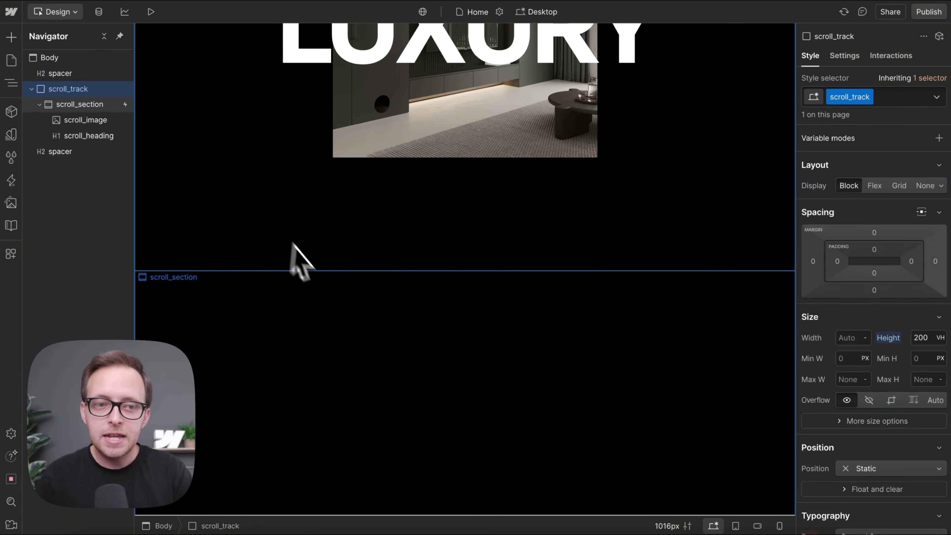
{"action": "scroll", "coordinate": [302, 267], "scroll_direction": "down", "scroll_amount": 5}
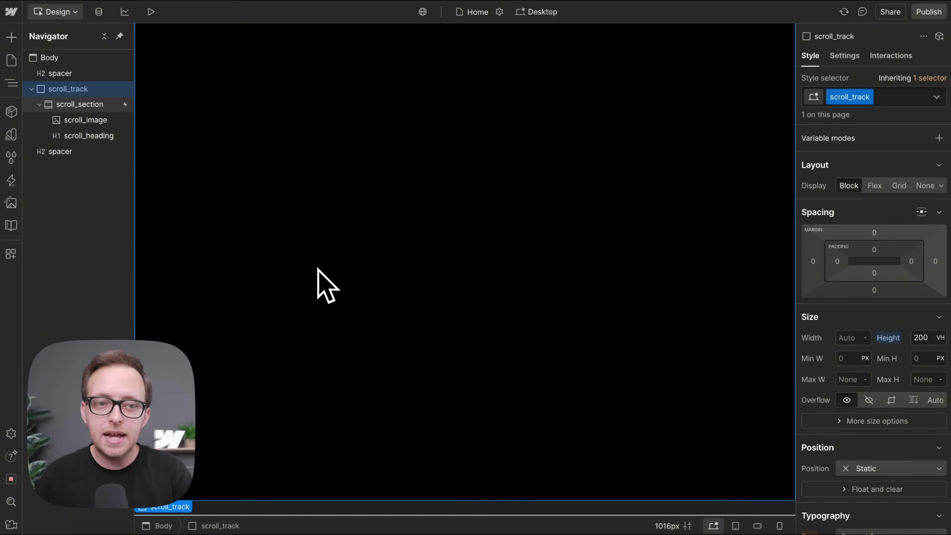
{"action": "left_click", "coordinate": [91, 108]}
{"action": "scroll", "coordinate": [144, 128], "scroll_direction": "up", "scroll_amount": 5}
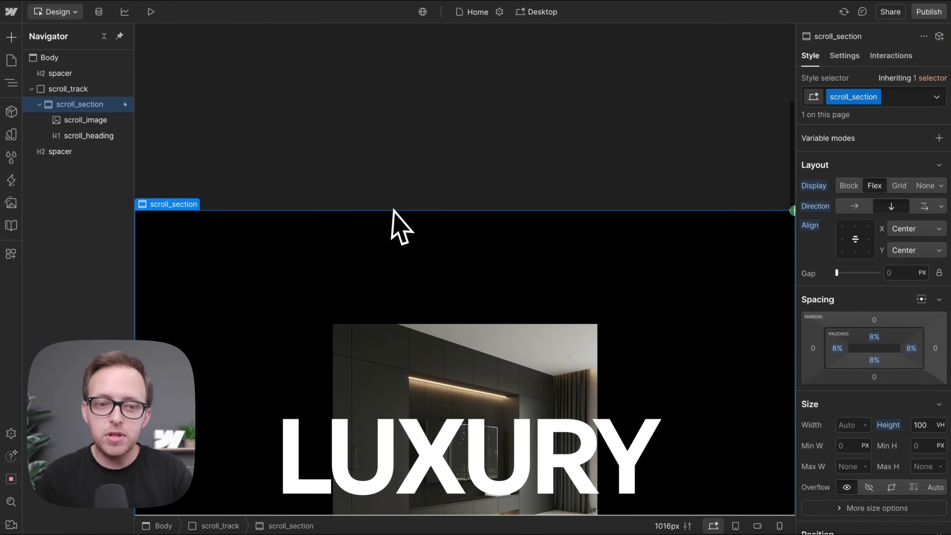
{"action": "scroll", "coordinate": [914, 435], "scroll_direction": "down", "scroll_amount": 5}
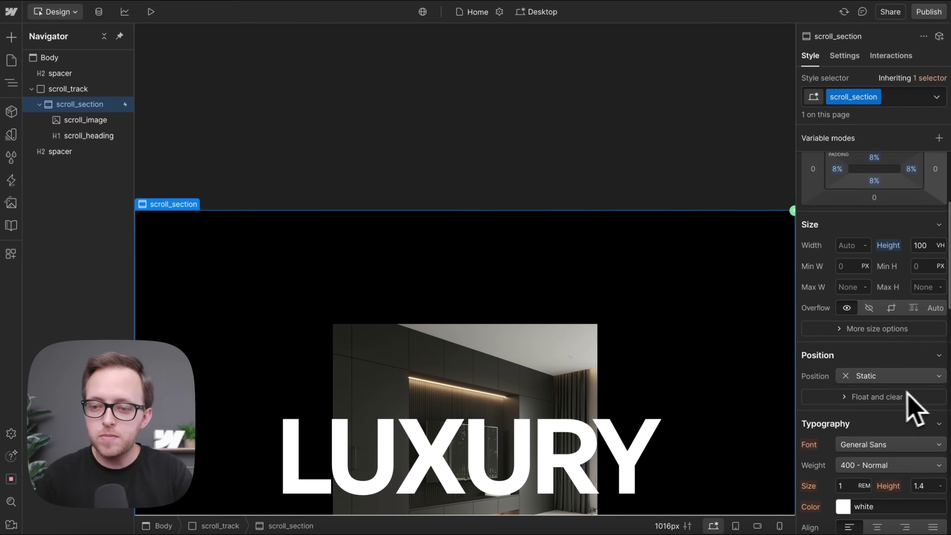
{"action": "left_click", "coordinate": [899, 377]}
{"action": "left_click", "coordinate": [877, 437]}
{"action": "left_click", "coordinate": [891, 397]}
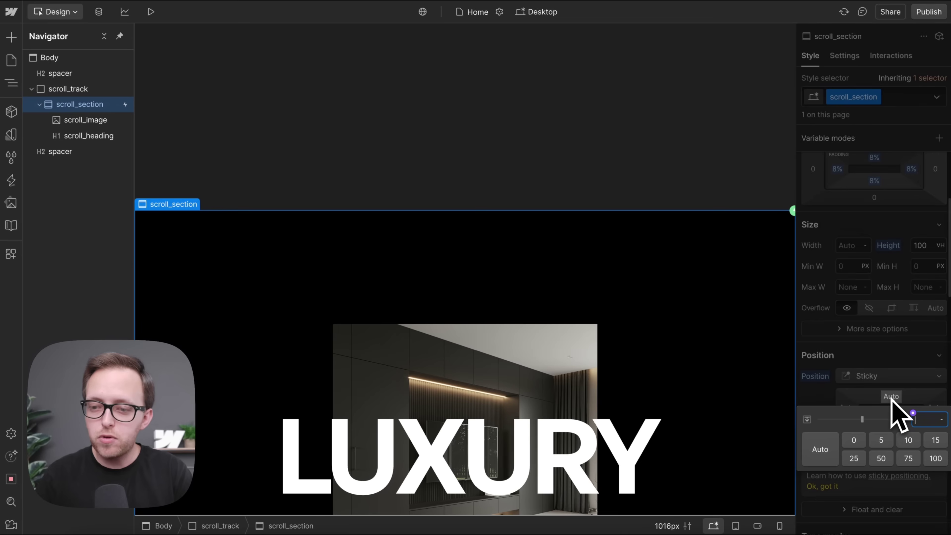
{"action": "type", "text": "0"}
{"action": "key", "text": "Return"}
Scroll the canvas to test the sticky section, then select scroll_track to check its height.
{"action": "scroll", "coordinate": [648, 298], "scroll_direction": "down", "scroll_amount": 5}
{"action": "scroll", "coordinate": [611, 277], "scroll_direction": "down", "scroll_amount": 4}
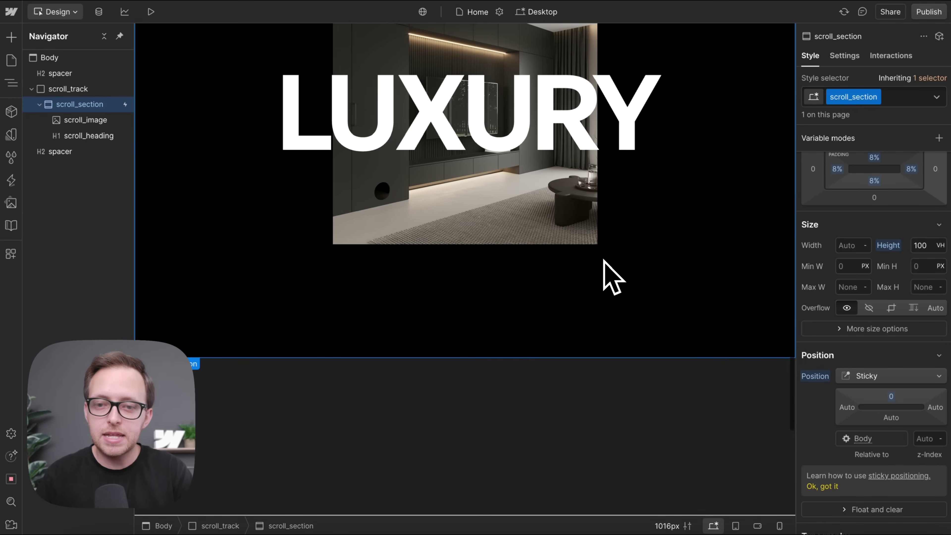
{"action": "scroll", "coordinate": [611, 277], "scroll_direction": "up", "scroll_amount": 2}
{"action": "scroll", "coordinate": [611, 277], "scroll_direction": "up", "scroll_amount": 2}
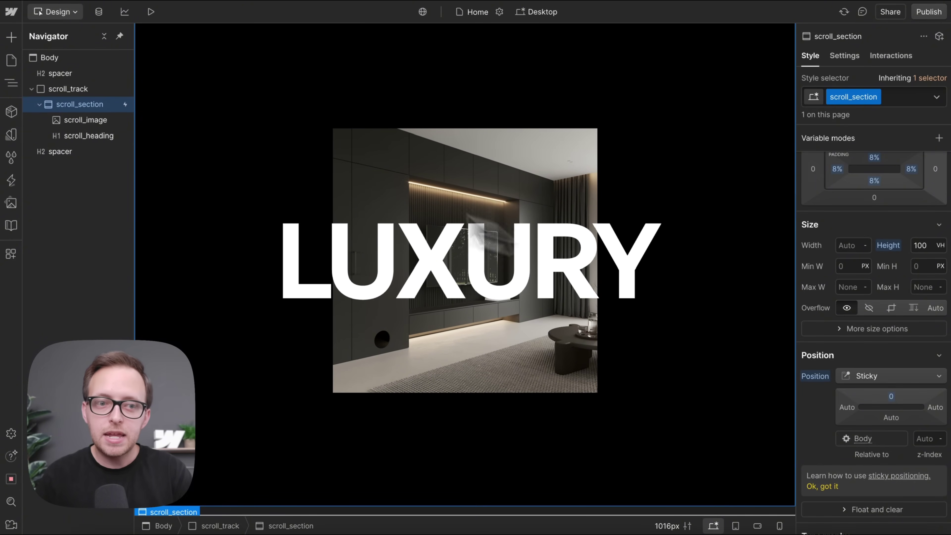
{"action": "left_click", "coordinate": [82, 91]}
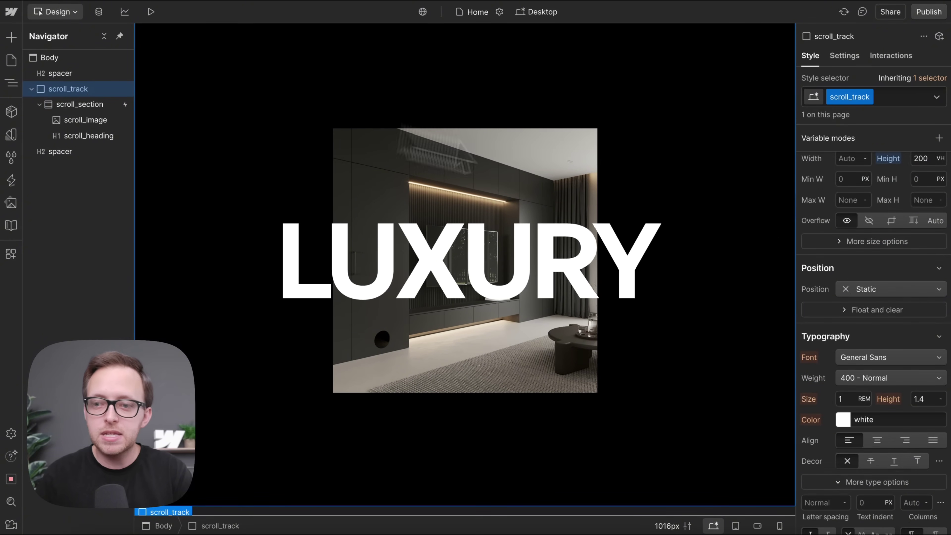
{"action": "scroll", "coordinate": [928, 202], "scroll_direction": "up", "scroll_amount": 1}
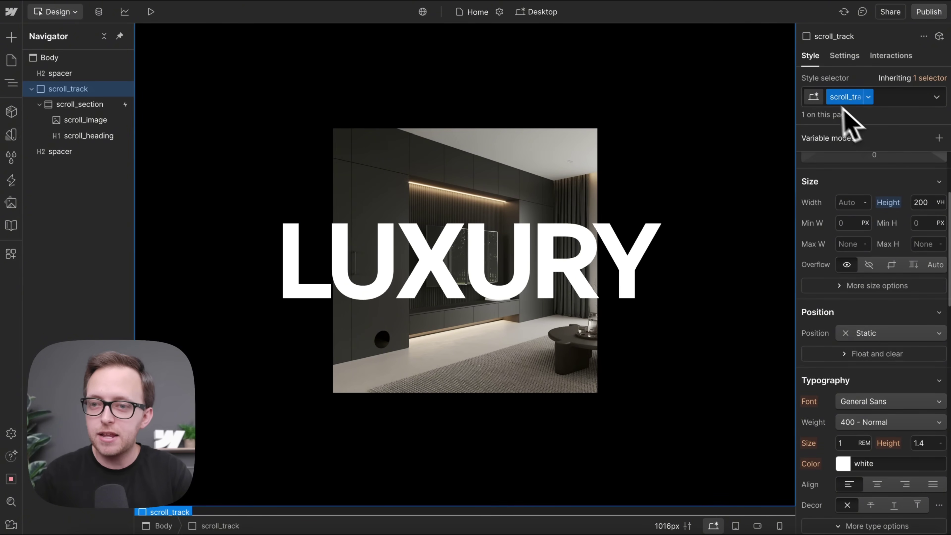
Make the scroll_track class the trigger element of the Scroll interaction.
{"action": "left_click", "coordinate": [11, 181]}
{"action": "left_click", "coordinate": [90, 149]}
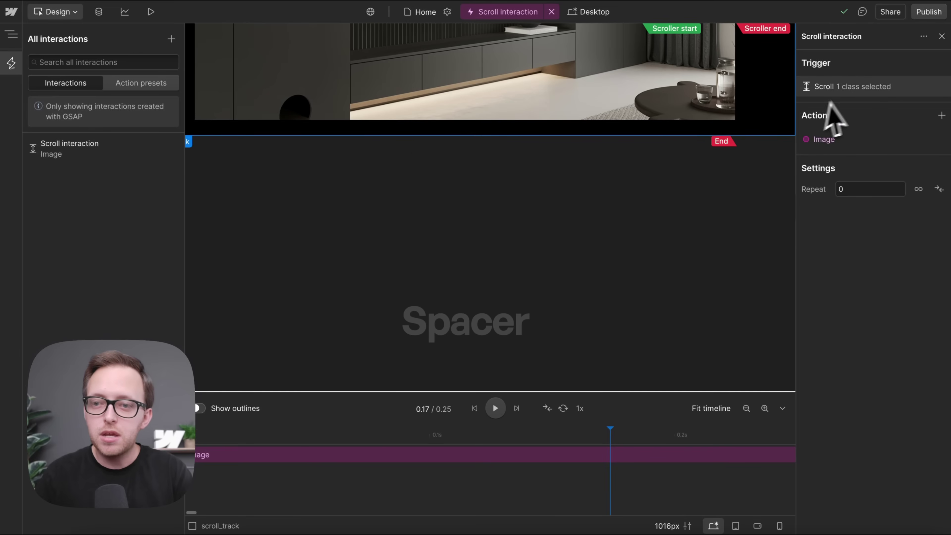
{"action": "left_click", "coordinate": [854, 87]}
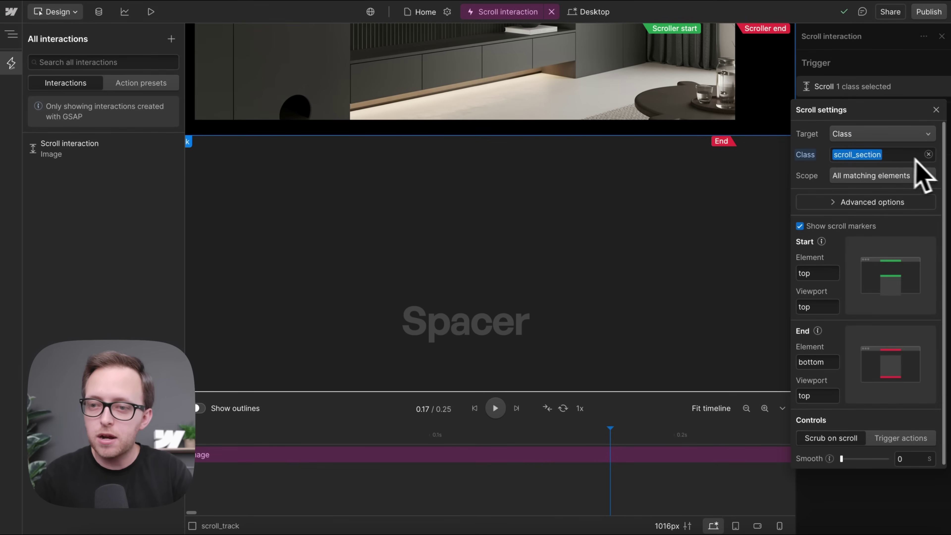
{"action": "left_click", "coordinate": [931, 157]}
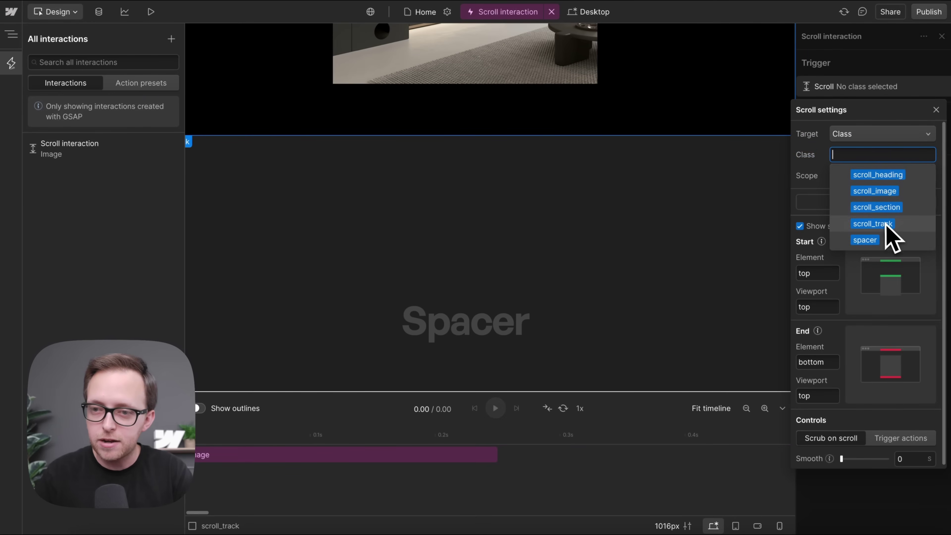
{"action": "left_click", "coordinate": [902, 222]}
{"action": "left_click", "coordinate": [783, 123]}
{"action": "scroll", "coordinate": [614, 152], "scroll_direction": "up", "scroll_amount": 10}
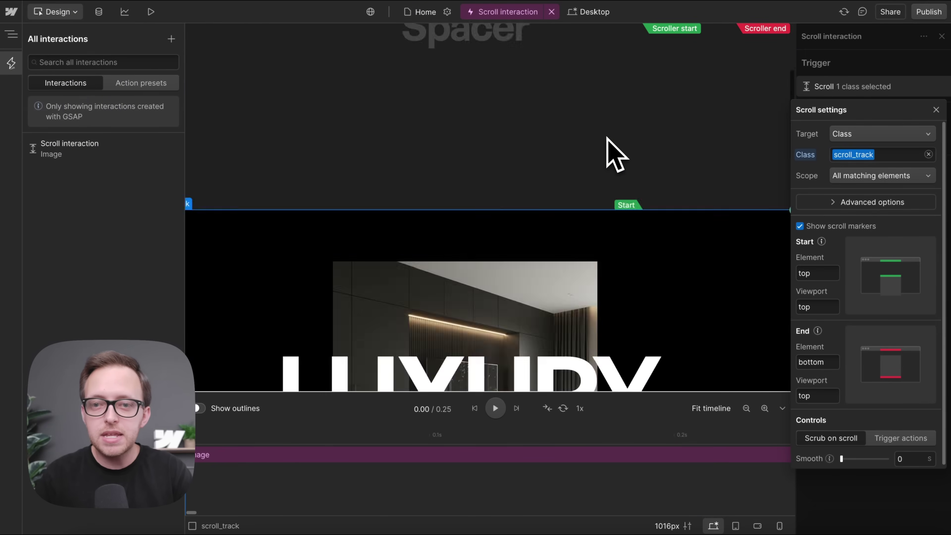
{"action": "scroll", "coordinate": [614, 151], "scroll_direction": "down", "scroll_amount": 6}
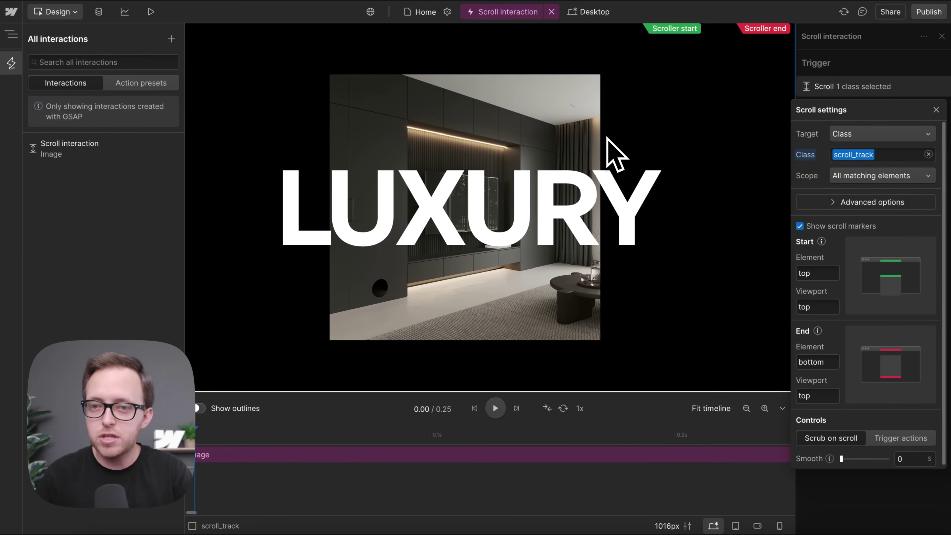
{"action": "scroll", "coordinate": [747, 319], "scroll_direction": "down", "scroll_amount": 4}
{"action": "scroll", "coordinate": [685, 330], "scroll_direction": "down", "scroll_amount": 3}
{"action": "scroll", "coordinate": [745, 285], "scroll_direction": "up", "scroll_amount": 3}
Set the trigger's End Viewport to bottom, preview by scrolling, and close the settings.
{"action": "left_click", "coordinate": [810, 395]}
{"action": "type", "text": "bottom"}
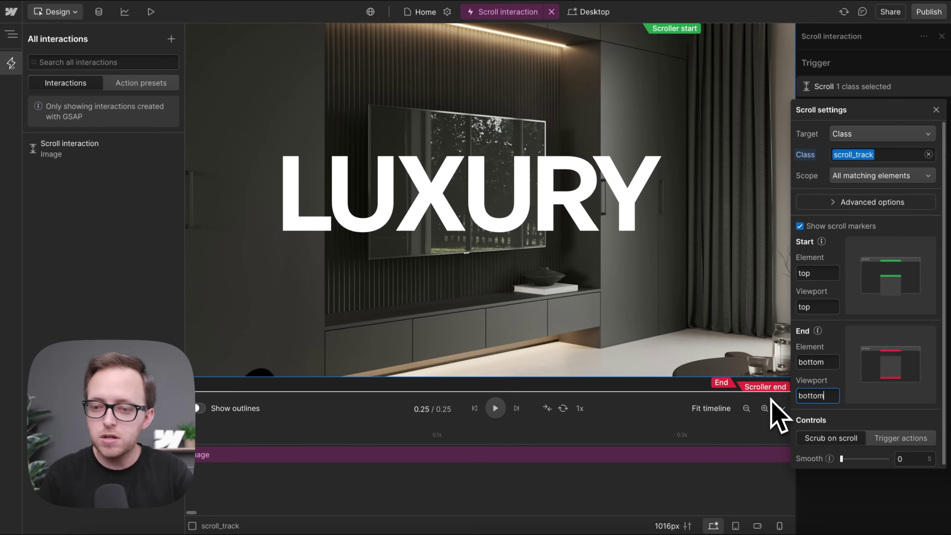
{"action": "scroll", "coordinate": [722, 361], "scroll_direction": "down", "scroll_amount": 3}
{"action": "scroll", "coordinate": [721, 361], "scroll_direction": "up", "scroll_amount": 2}
{"action": "scroll", "coordinate": [722, 361], "scroll_direction": "down", "scroll_amount": 1}
{"action": "scroll", "coordinate": [722, 361], "scroll_direction": "up", "scroll_amount": 5}
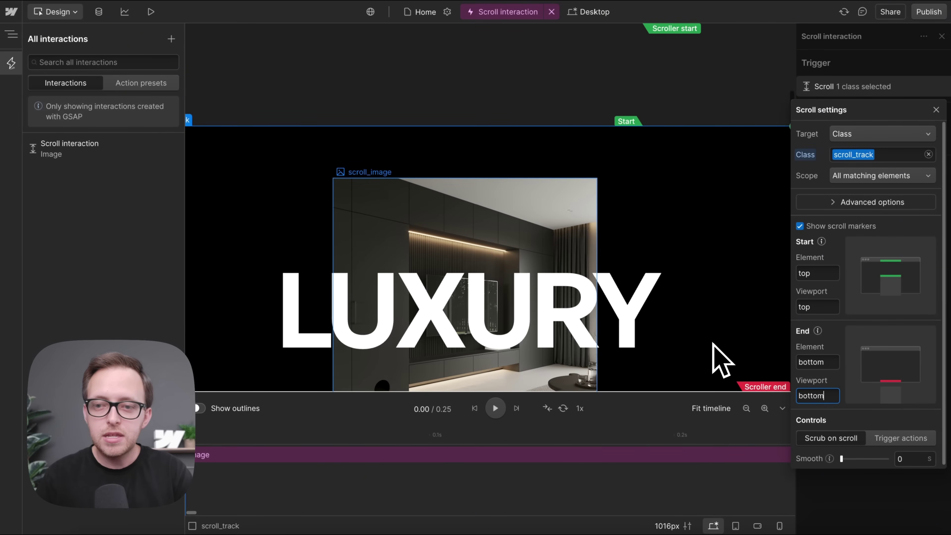
{"action": "scroll", "coordinate": [722, 361], "scroll_direction": "down", "scroll_amount": 2}
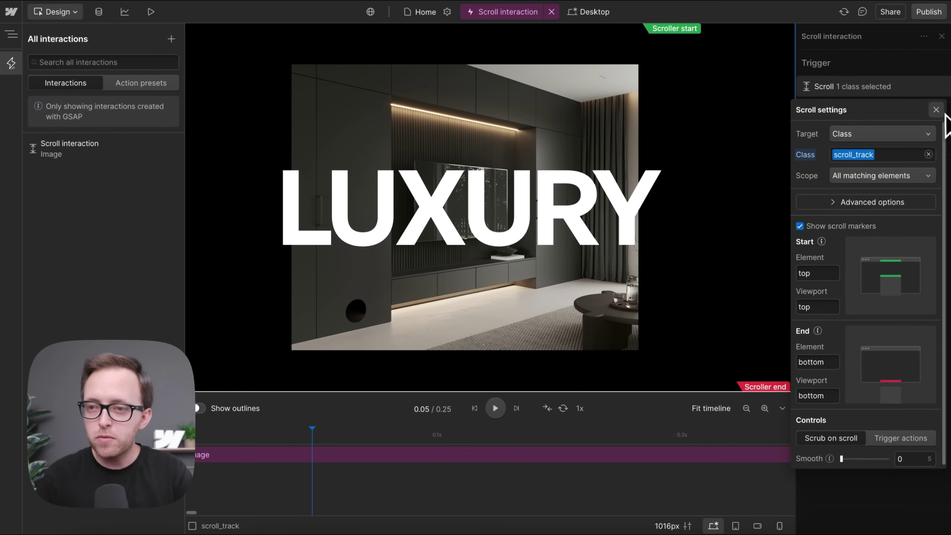
{"action": "left_click", "coordinate": [936, 110]}
Add a test paragraph after the LUXURY heading and duplicate it twice.
{"action": "left_click", "coordinate": [941, 36]}
{"action": "left_click", "coordinate": [484, 302]}
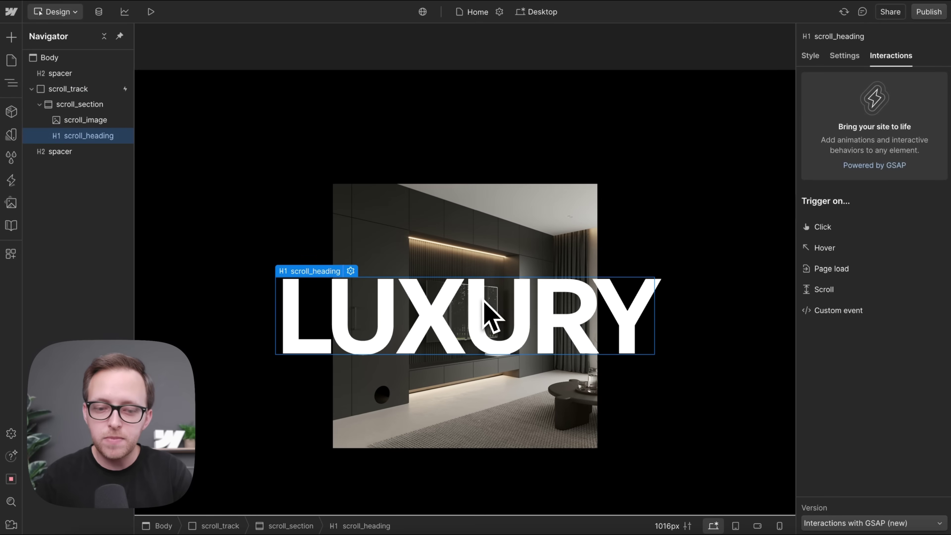
{"action": "key", "text": "ctrl+k"}
{"action": "type", "text": "para"}
{"action": "key", "text": "Return"}
{"action": "key", "text": "ctrl+c"}
{"action": "key", "text": "ctrl+v"}
{"action": "key", "text": "ctrl+v"}
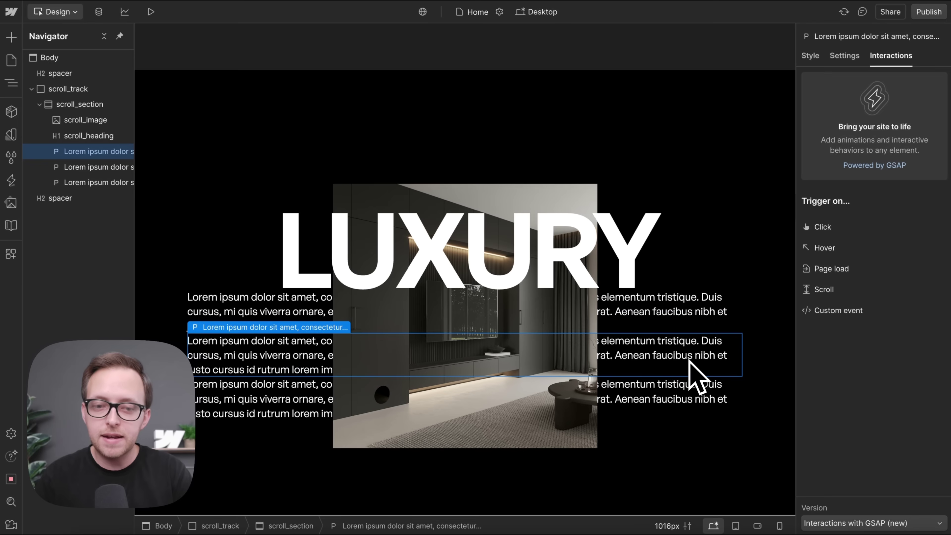
{"action": "scroll", "coordinate": [690, 375], "scroll_direction": "down", "scroll_amount": 2}
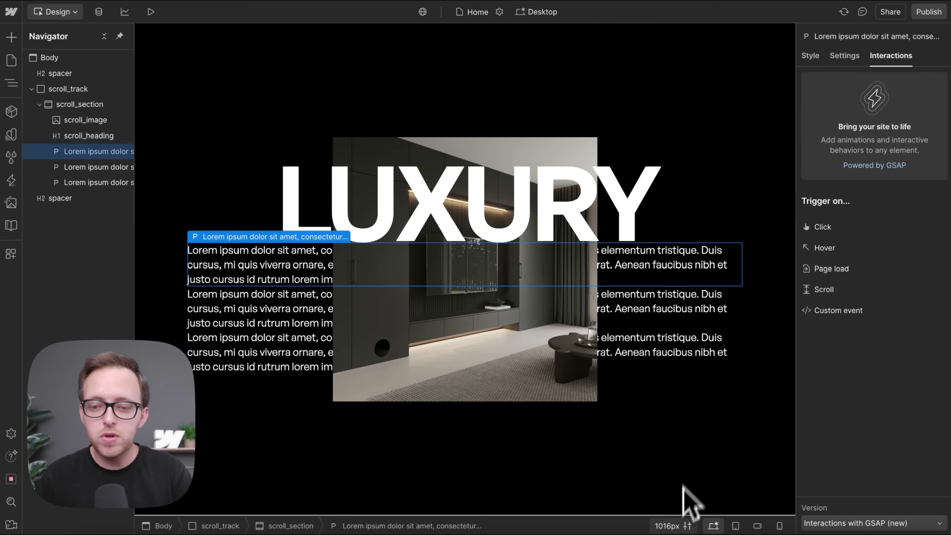
Preview the canvas text at 32px zoom.
{"action": "left_click", "coordinate": [670, 525]}
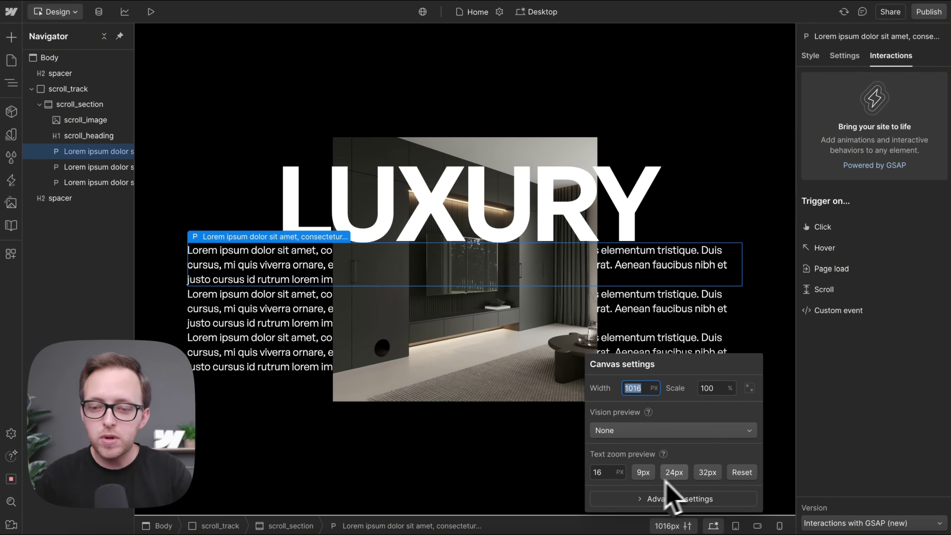
{"action": "left_click", "coordinate": [705, 477]}
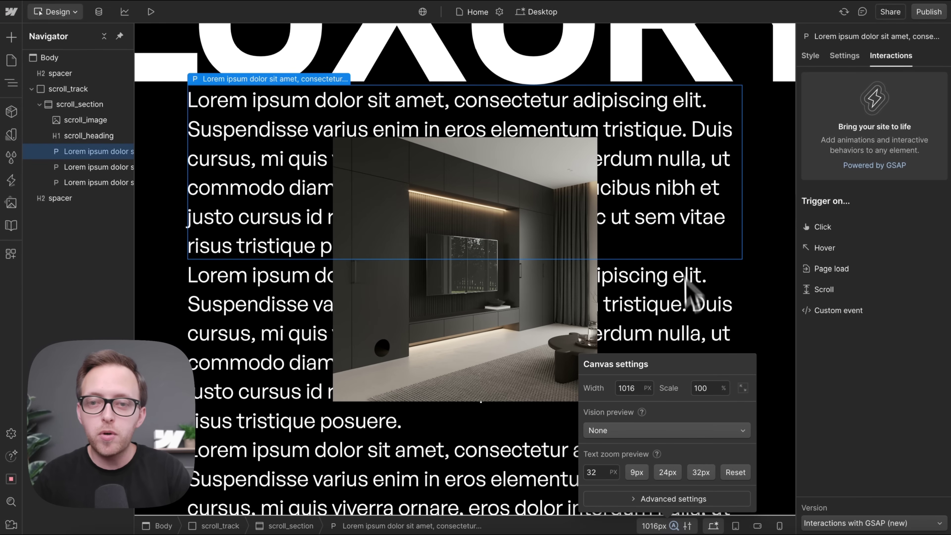
{"action": "left_click", "coordinate": [718, 240]}
Try Overflow Auto on scroll_section, then reset overflow to its default.
{"action": "left_click", "coordinate": [778, 279]}
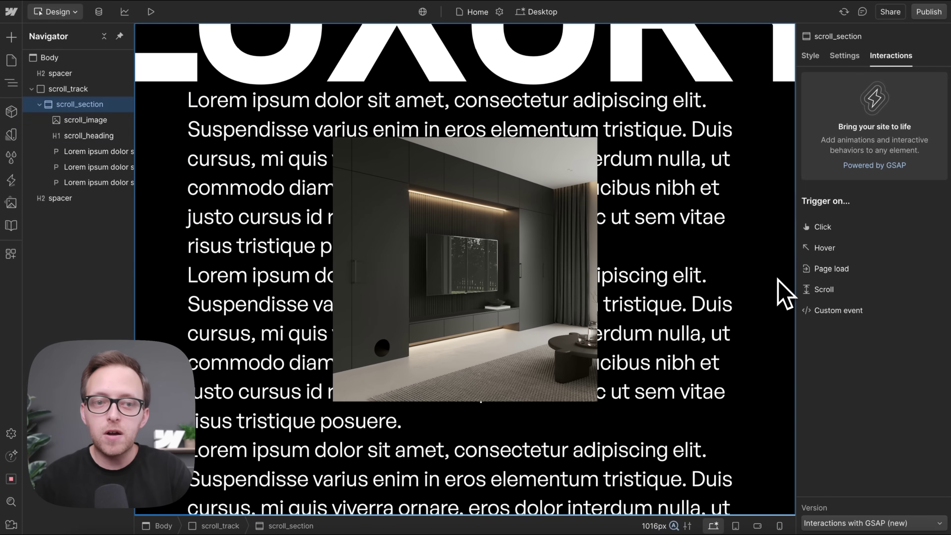
{"action": "left_click", "coordinate": [816, 58]}
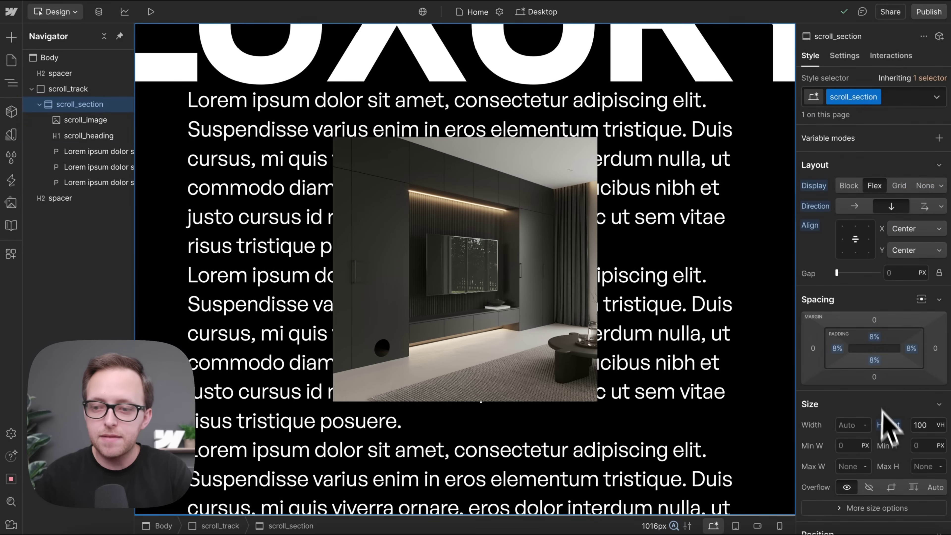
{"action": "scroll", "coordinate": [895, 442], "scroll_direction": "down", "scroll_amount": 1}
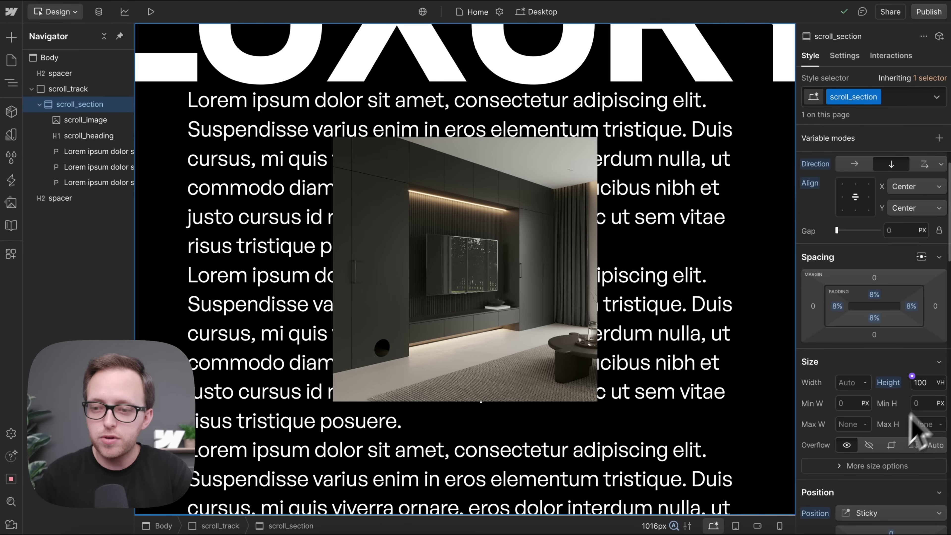
{"action": "left_click", "coordinate": [935, 445]}
{"action": "scroll", "coordinate": [637, 367], "scroll_direction": "down", "scroll_amount": 5}
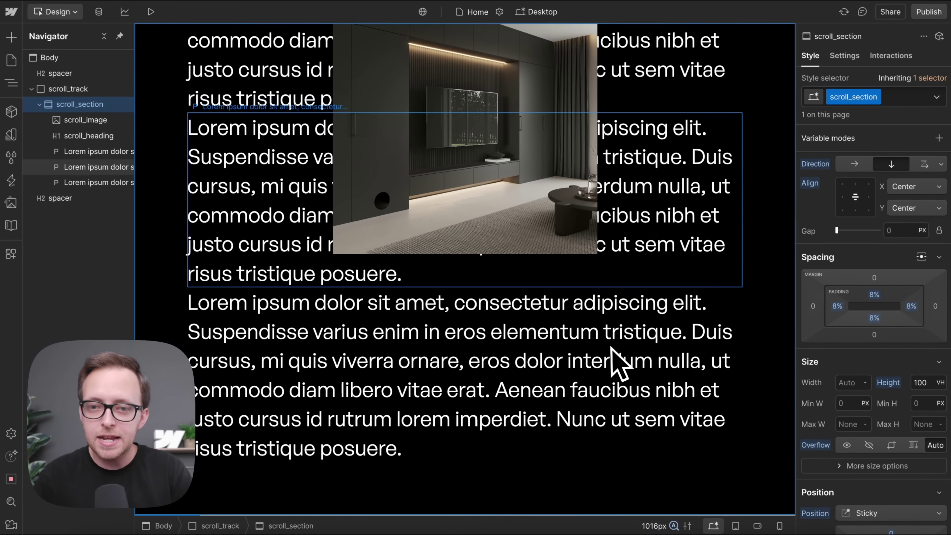
{"action": "scroll", "coordinate": [614, 361], "scroll_direction": "up", "scroll_amount": 7}
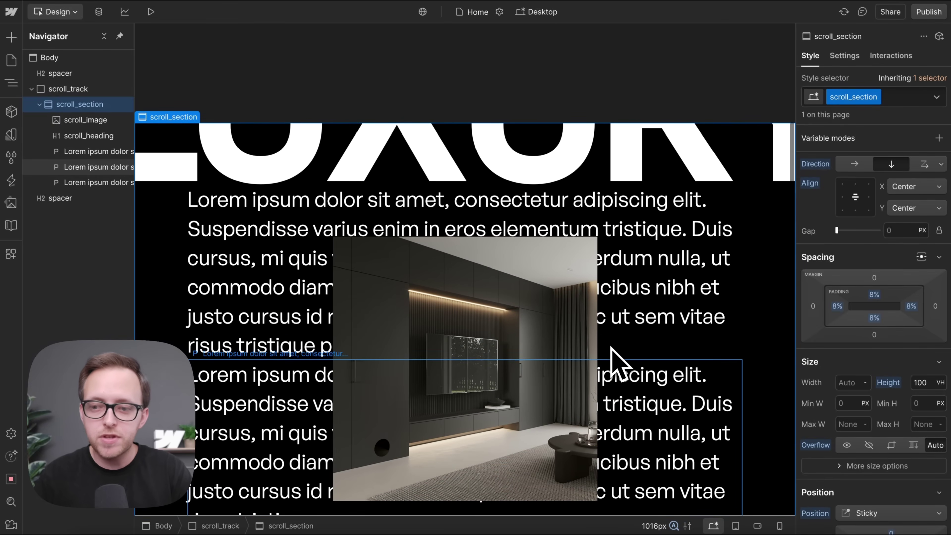
{"action": "left_click", "coordinate": [818, 449]}
{"action": "left_click", "coordinate": [824, 464]}
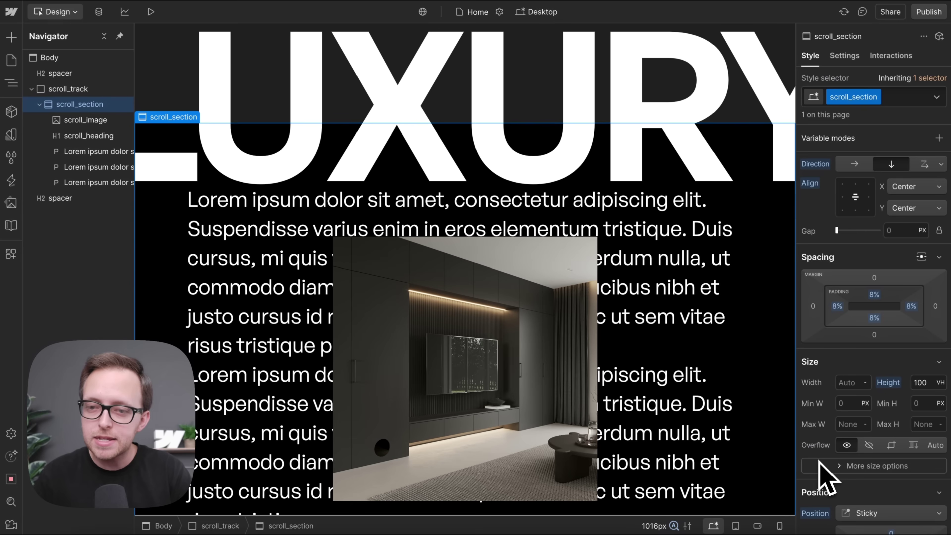
Delete the test paragraphs, reset the text zoom preview, and select the top spacer.
{"action": "left_click", "coordinate": [671, 251]}
{"action": "key", "text": "Delete"}
{"action": "key", "text": "Delete"}
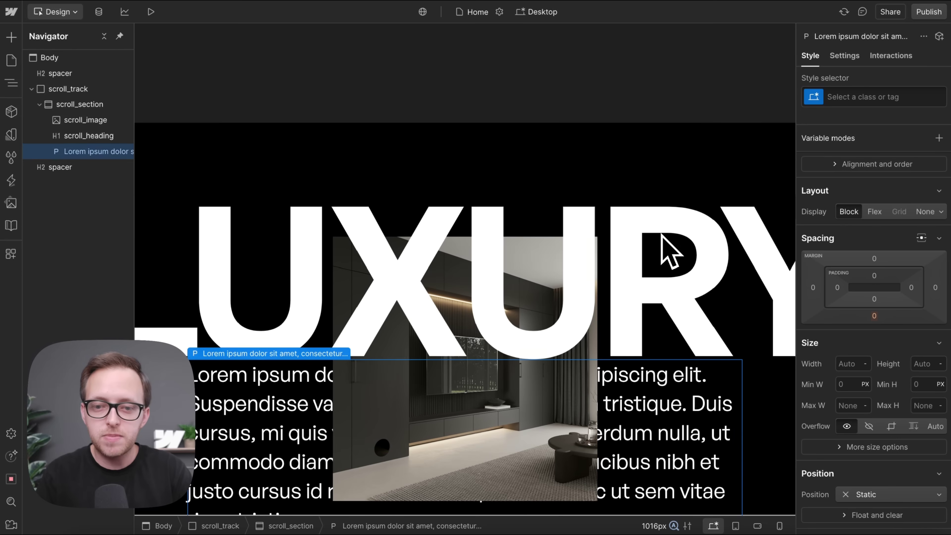
{"action": "key", "text": "Delete"}
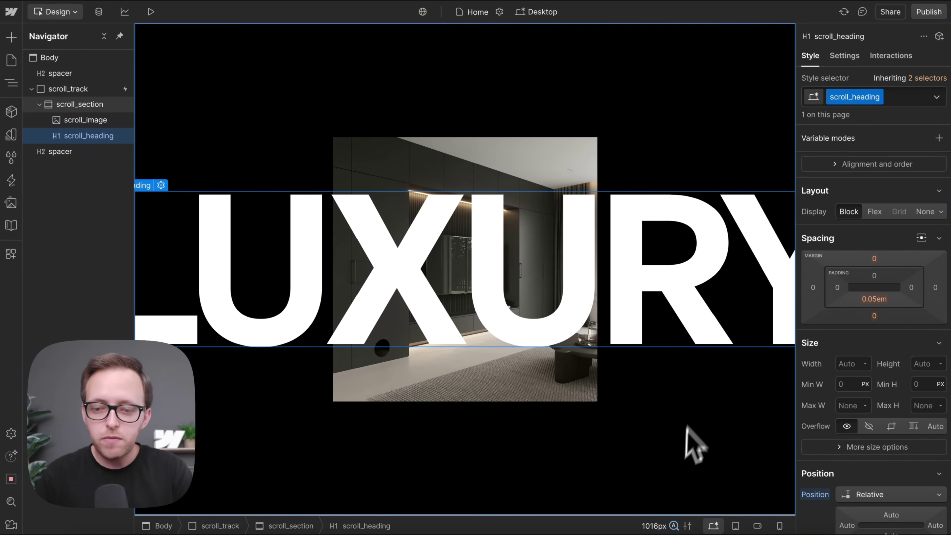
{"action": "left_click", "coordinate": [655, 526]}
{"action": "left_click", "coordinate": [735, 472]}
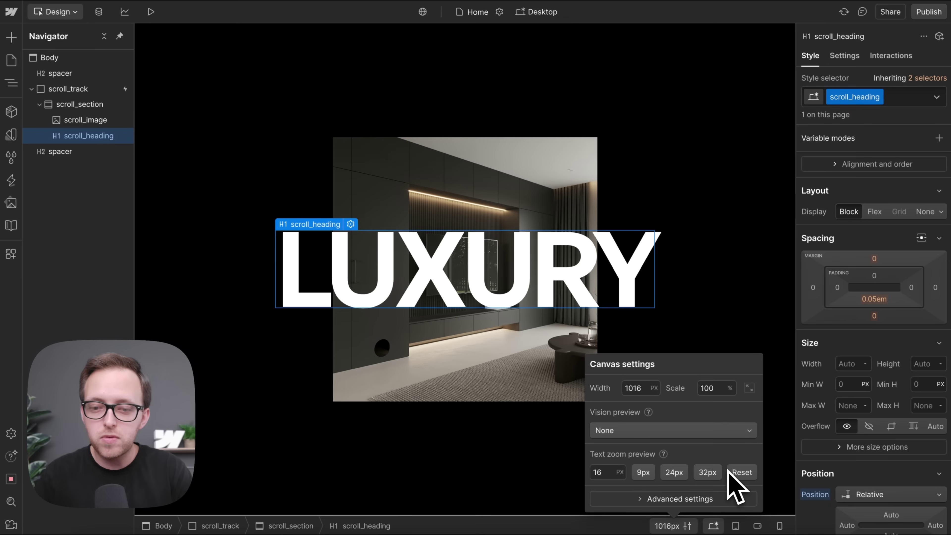
{"action": "left_click", "coordinate": [584, 259]}
{"action": "scroll", "coordinate": [550, 211], "scroll_direction": "up", "scroll_amount": 3}
{"action": "scroll", "coordinate": [554, 217], "scroll_direction": "up", "scroll_amount": 2}
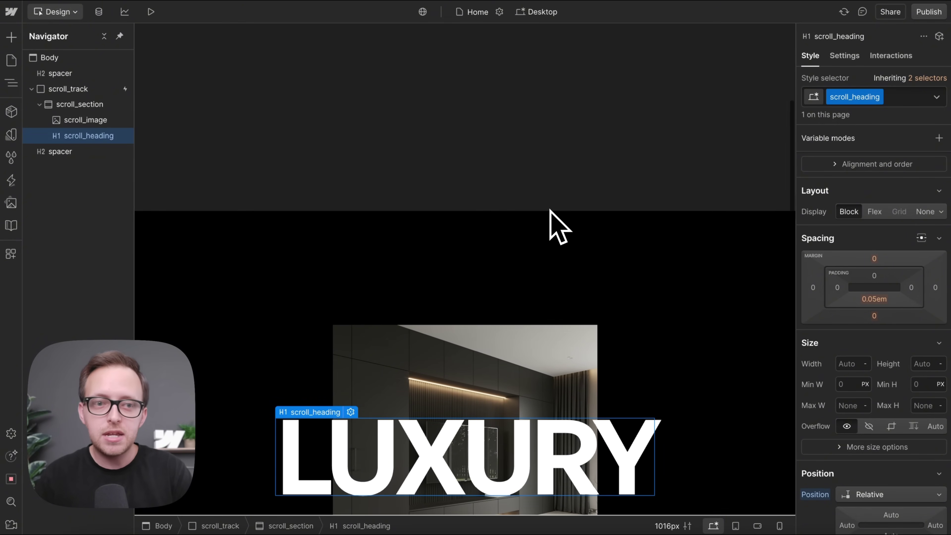
{"action": "left_click", "coordinate": [292, 112]}
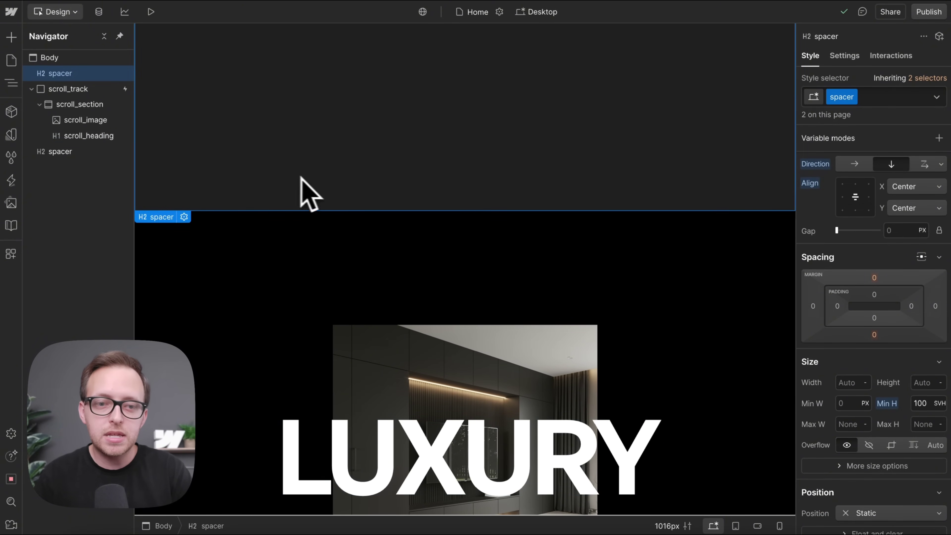
Add a Code Embed to the Body with a prefers-reduced-motion: reduce rule setting .scroll_track height: auto.
{"action": "left_click", "coordinate": [32, 88]}
{"action": "left_click", "coordinate": [71, 57]}
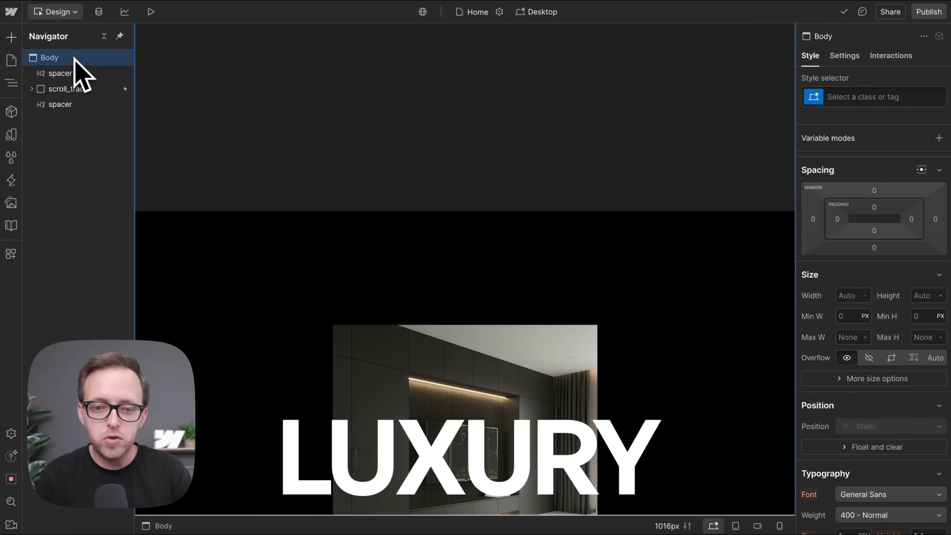
{"action": "key", "text": "ctrl+k"}
{"action": "type", "text": "em"}
{"action": "key", "text": "Return"}
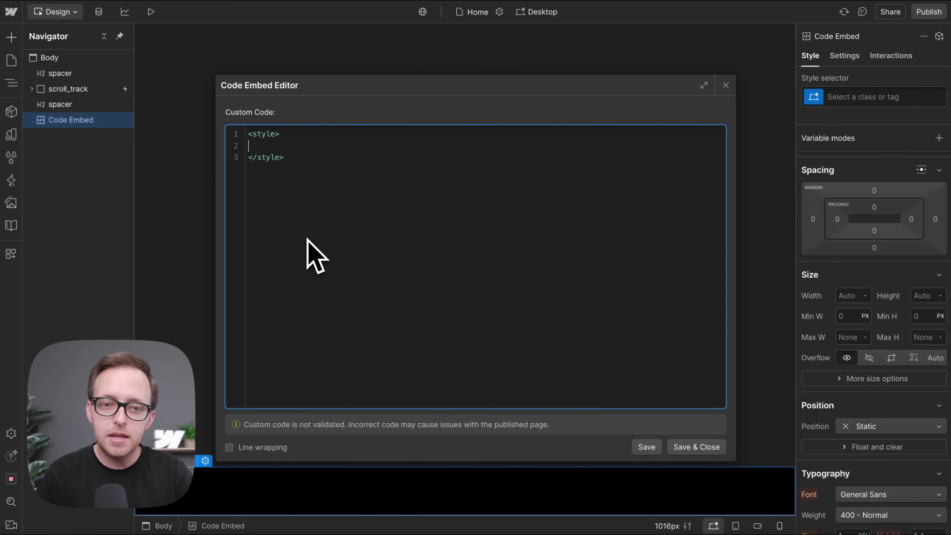
{"action": "key", "text": "ctrl+v"}
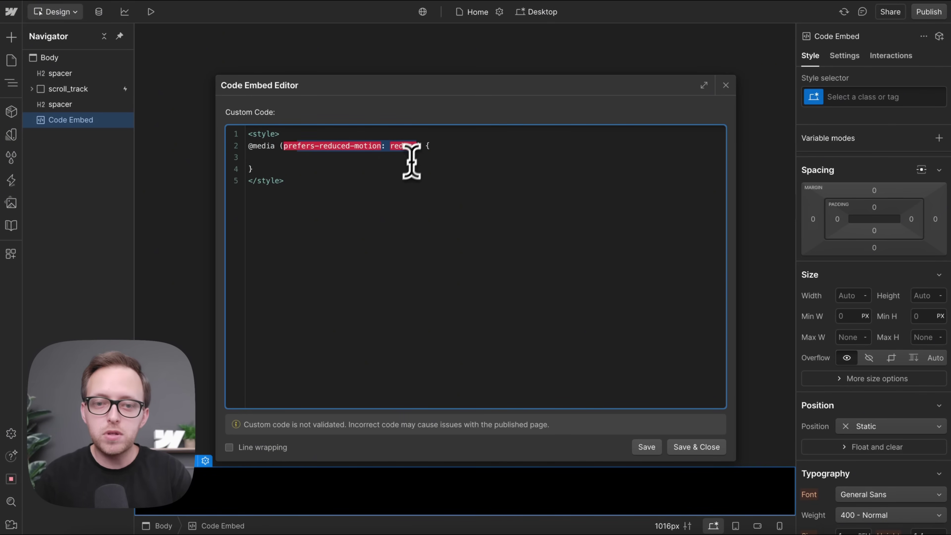
{"action": "left_click", "coordinate": [328, 159]}
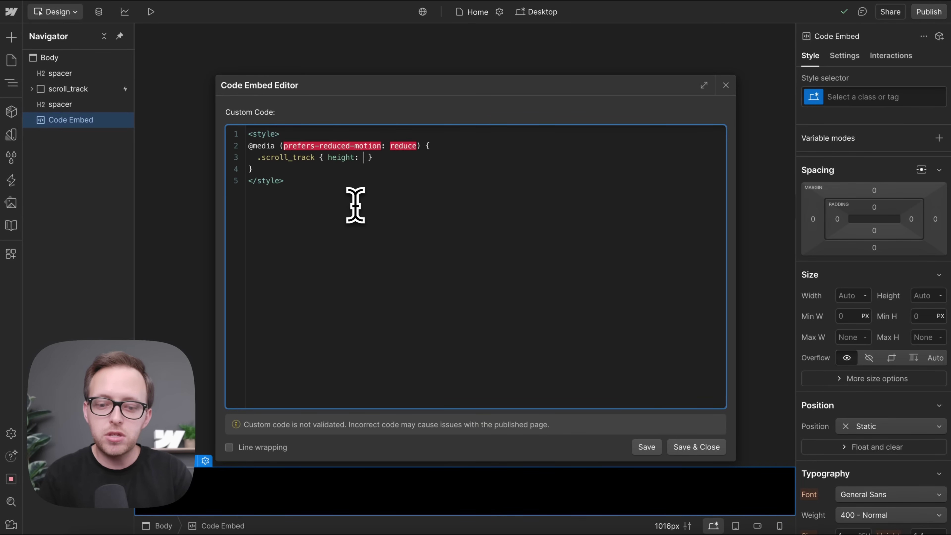
{"action": "type", "text": ";"}
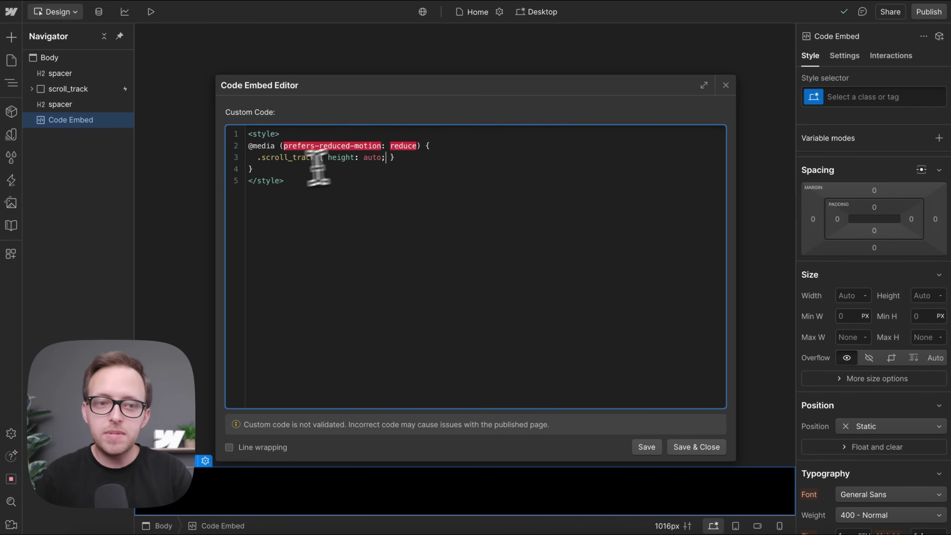
Save the embed, then check the sizes of scroll_section, scroll_track and scroll_image.
{"action": "left_click", "coordinate": [710, 448]}
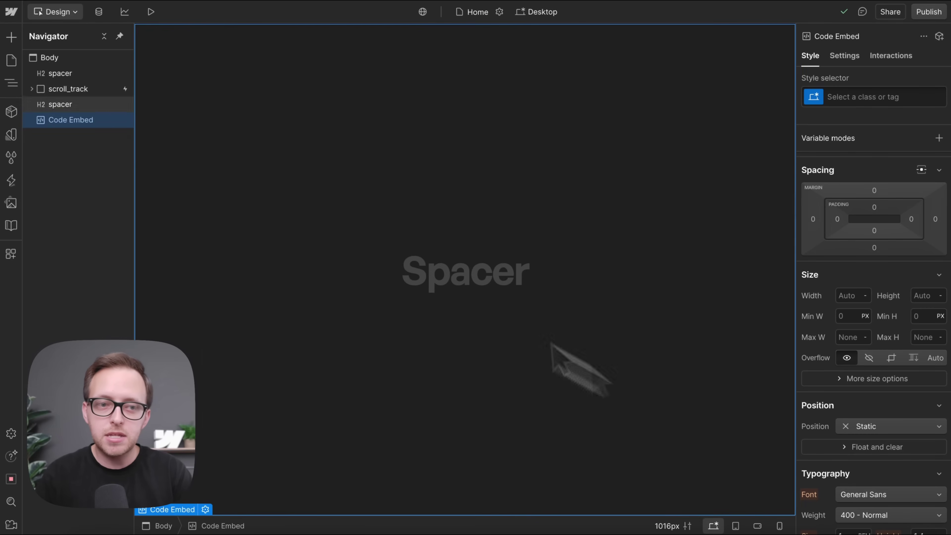
{"action": "left_click", "coordinate": [32, 89]}
{"action": "left_click", "coordinate": [79, 105]}
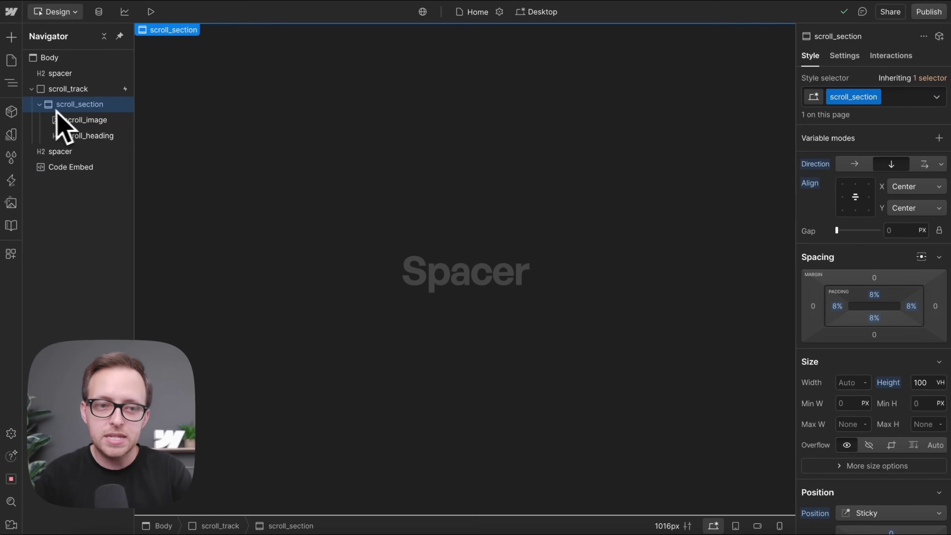
{"action": "left_click", "coordinate": [39, 104]}
{"action": "left_click", "coordinate": [75, 90]}
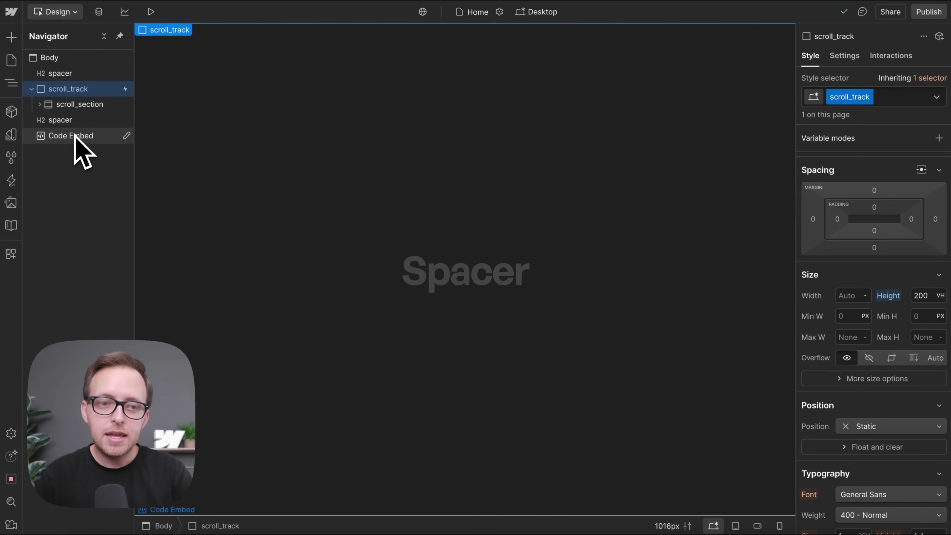
{"action": "scroll", "coordinate": [369, 195], "scroll_direction": "up", "scroll_amount": 4}
{"action": "scroll", "coordinate": [368, 195], "scroll_direction": "down", "scroll_amount": 4}
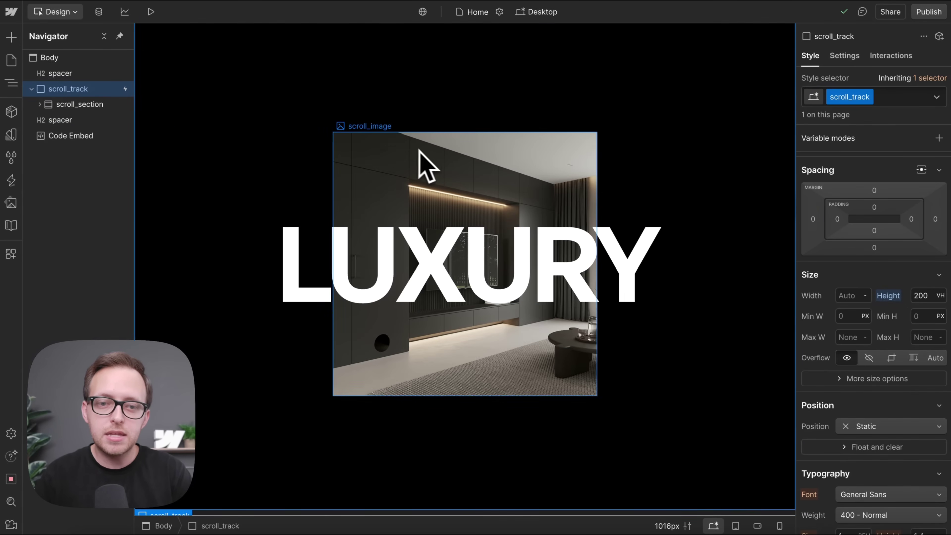
{"action": "left_click", "coordinate": [420, 165]}
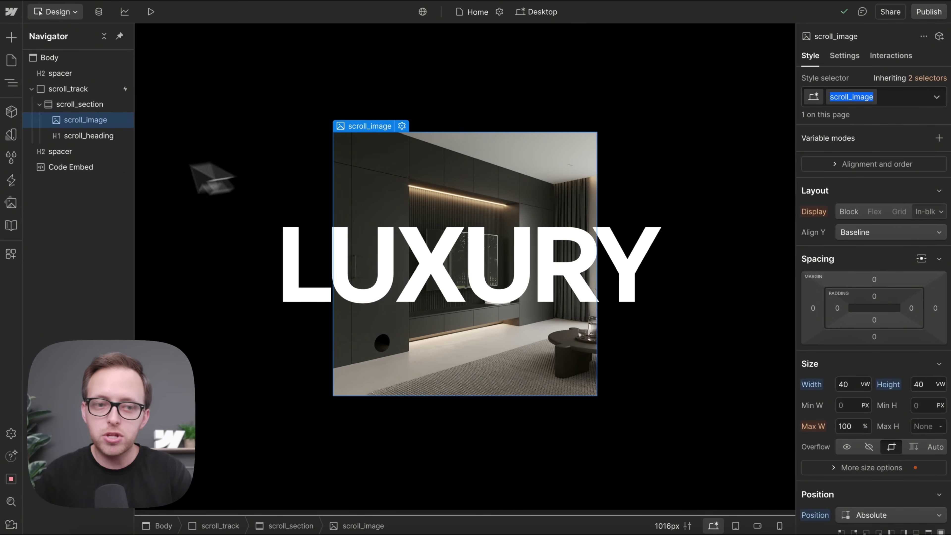
Add a .scroll_image rule with width: 100vw !important and a height to the embed code.
{"action": "double_click", "coordinate": [70, 168]}
{"action": "left_click", "coordinate": [422, 157]}
{"action": "key", "text": "Return"}
{"action": "type", "text": ".scroll_image {}"}
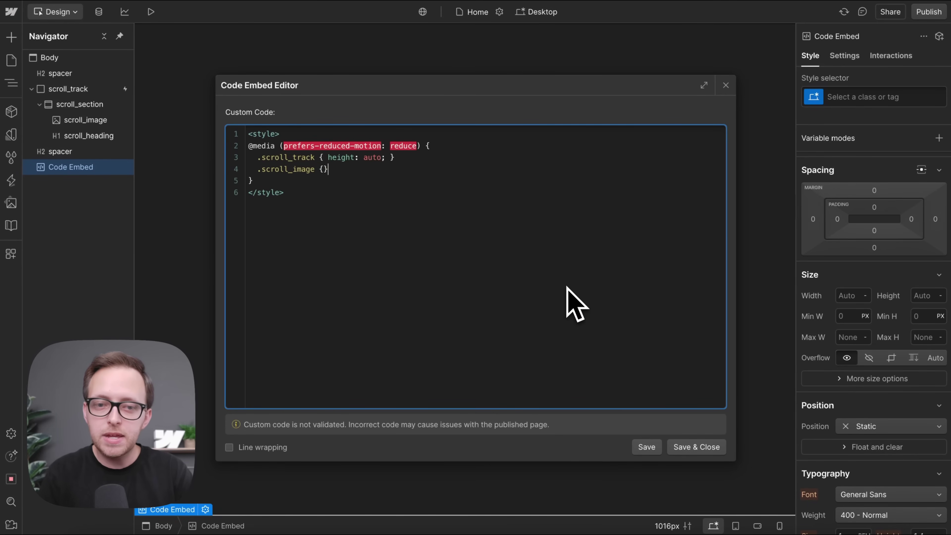
{"action": "left_click", "coordinate": [323, 170]}
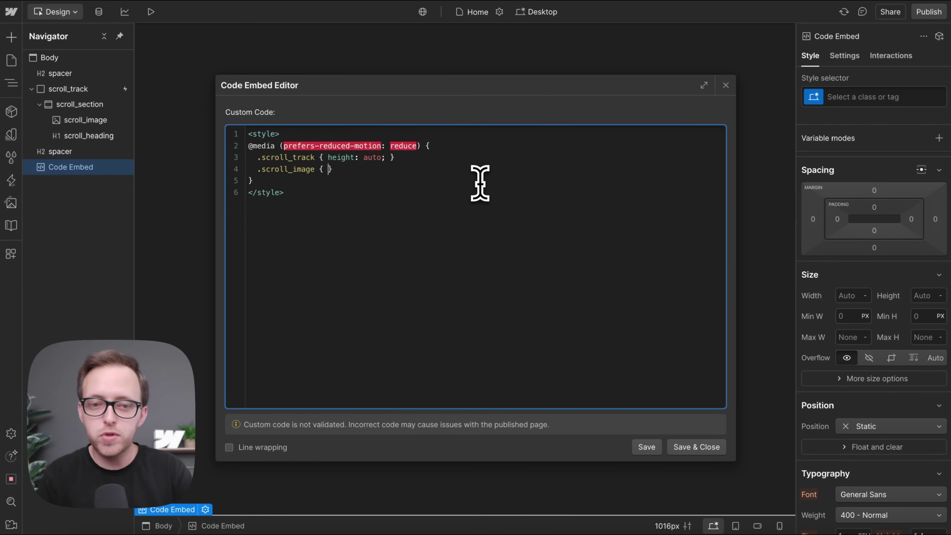
{"action": "type", "text": "width: 100vw !impor"}
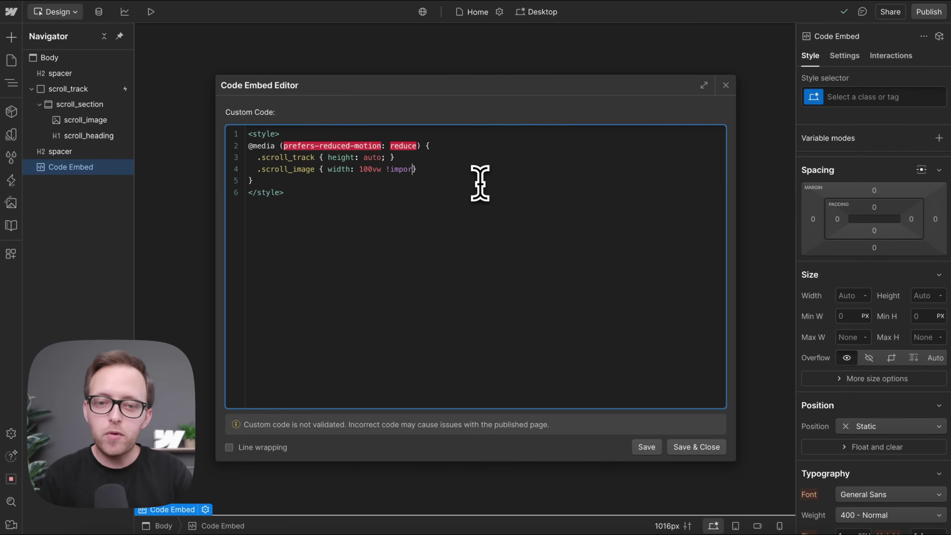
{"action": "type", "text": "tant; "}
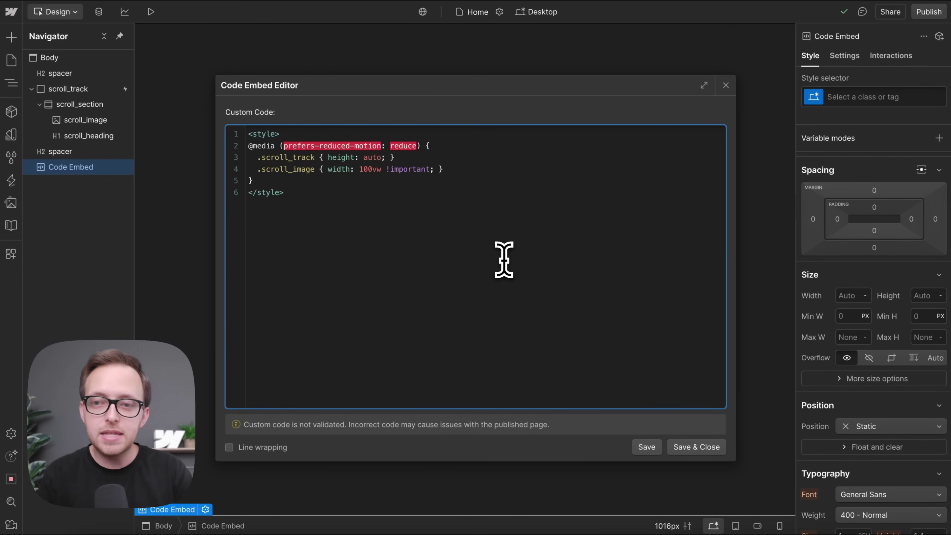
{"action": "type", "text": "height: 100vh !important;"}
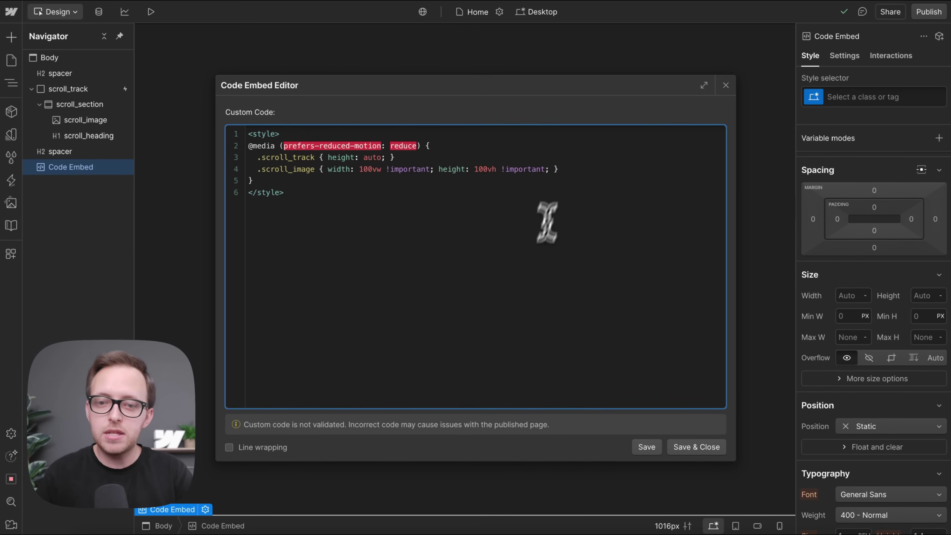
Save the embed code and preview the page, scrolling down and up through the LUXURY image.
{"action": "left_click", "coordinate": [701, 442]}
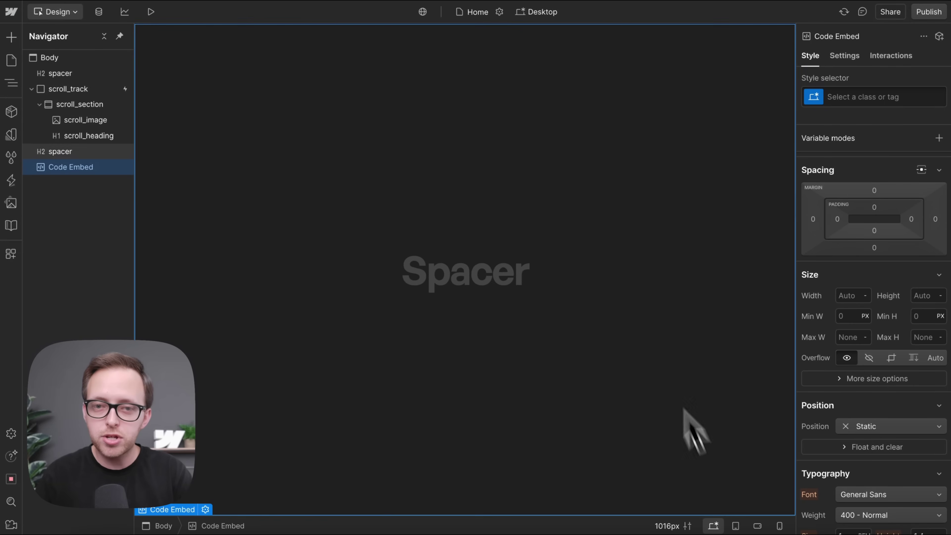
{"action": "scroll", "coordinate": [573, 206], "scroll_direction": "up", "scroll_amount": 5}
{"action": "scroll", "coordinate": [569, 198], "scroll_direction": "up", "scroll_amount": 3}
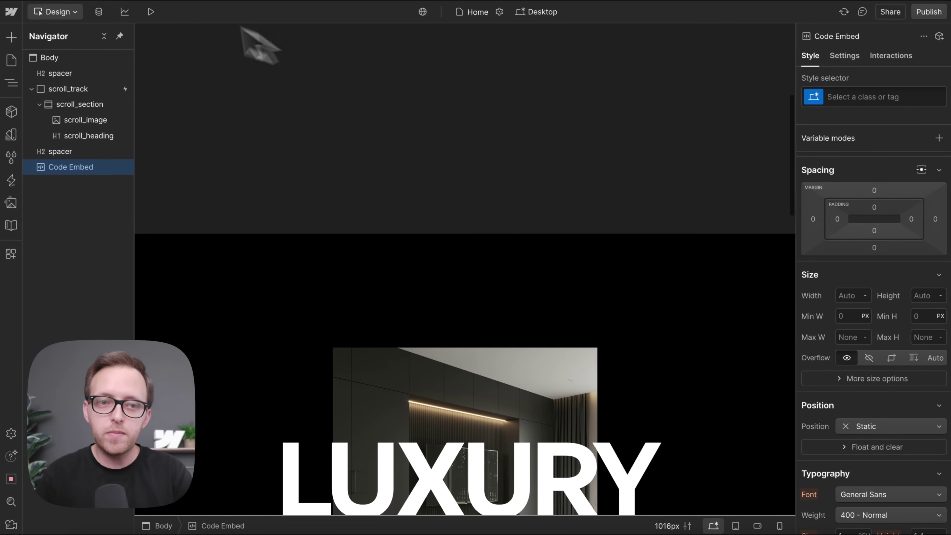
{"action": "left_click", "coordinate": [151, 11]}
{"action": "scroll", "coordinate": [436, 159], "scroll_direction": "down", "scroll_amount": 5}
{"action": "scroll", "coordinate": [436, 146], "scroll_direction": "down", "scroll_amount": 3}
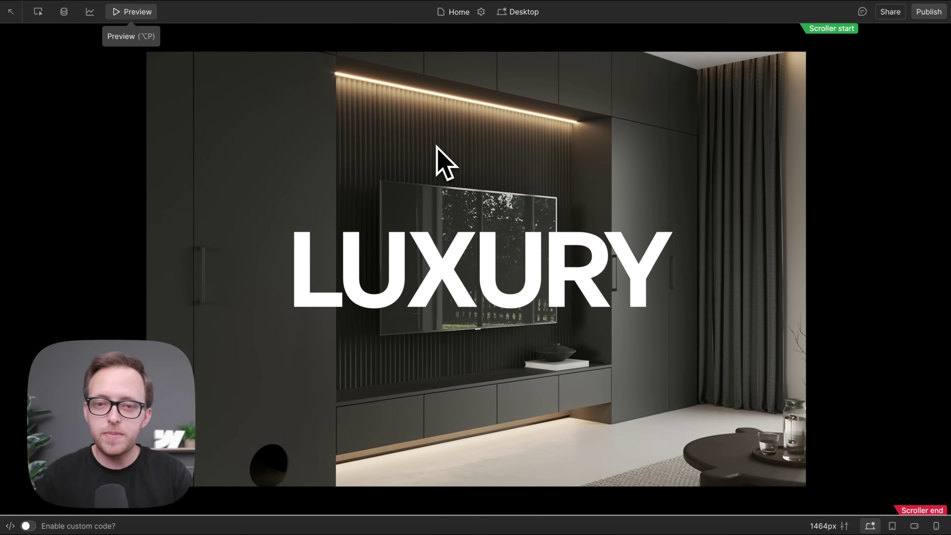
{"action": "scroll", "coordinate": [436, 146], "scroll_direction": "up", "scroll_amount": 6}
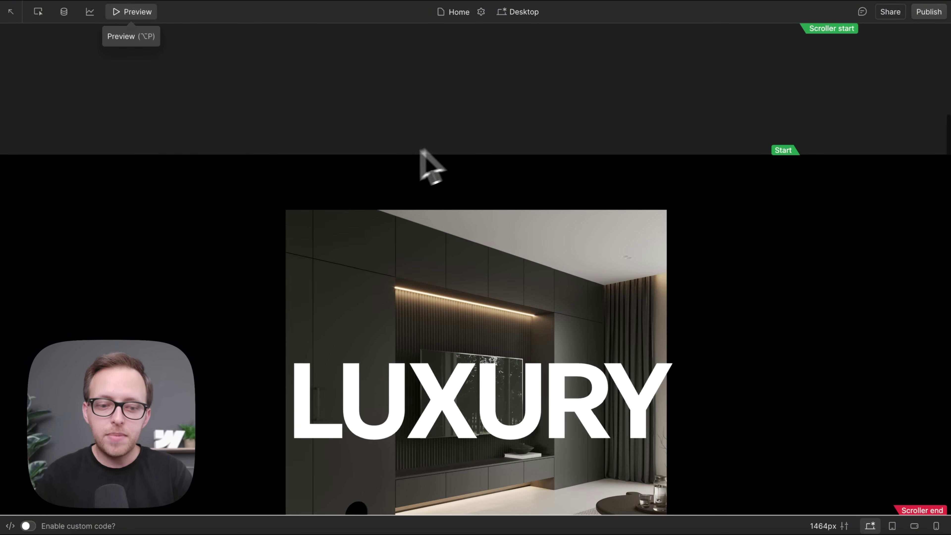
Turn on Reduce motion in System Settings' Accessibility Display options.
{"action": "left_click", "coordinate": [528, 532]}
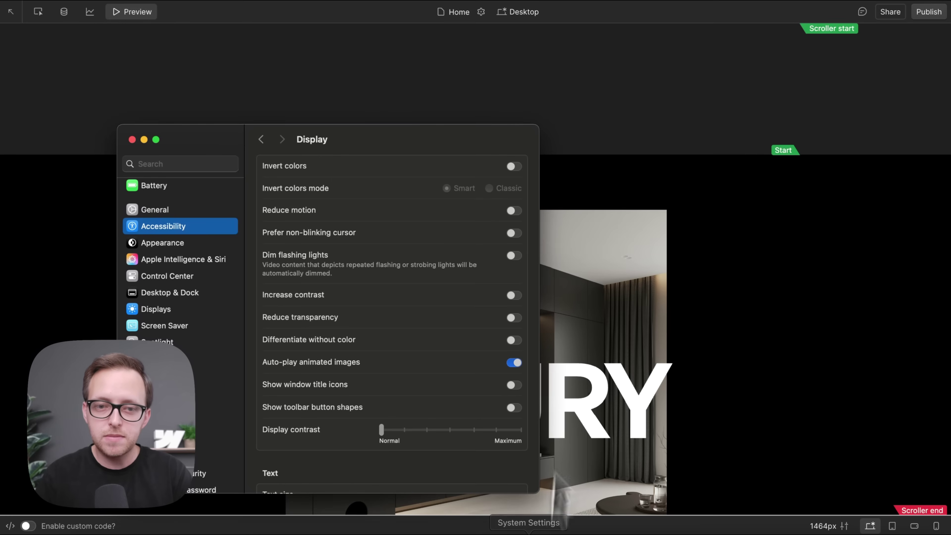
{"action": "left_click", "coordinate": [261, 139]}
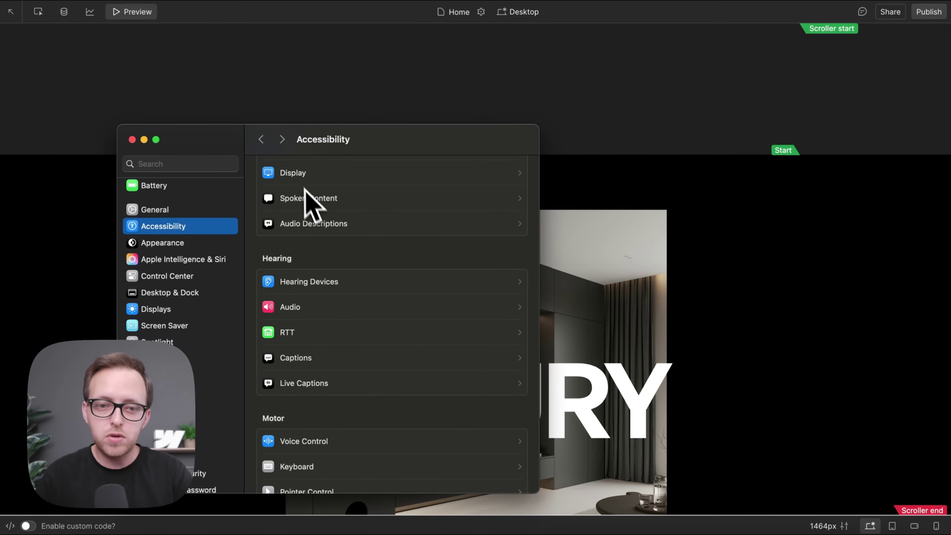
{"action": "left_click", "coordinate": [309, 178]}
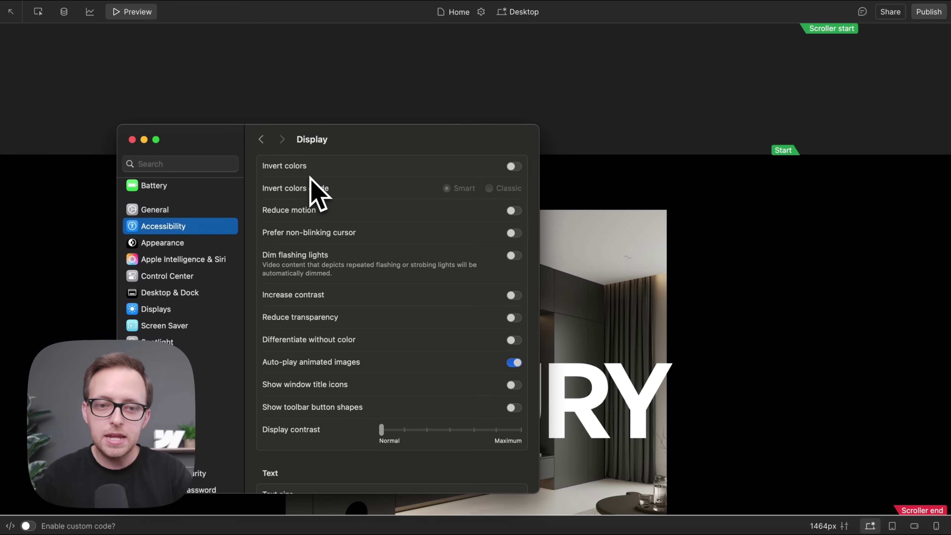
{"action": "left_click", "coordinate": [515, 212]}
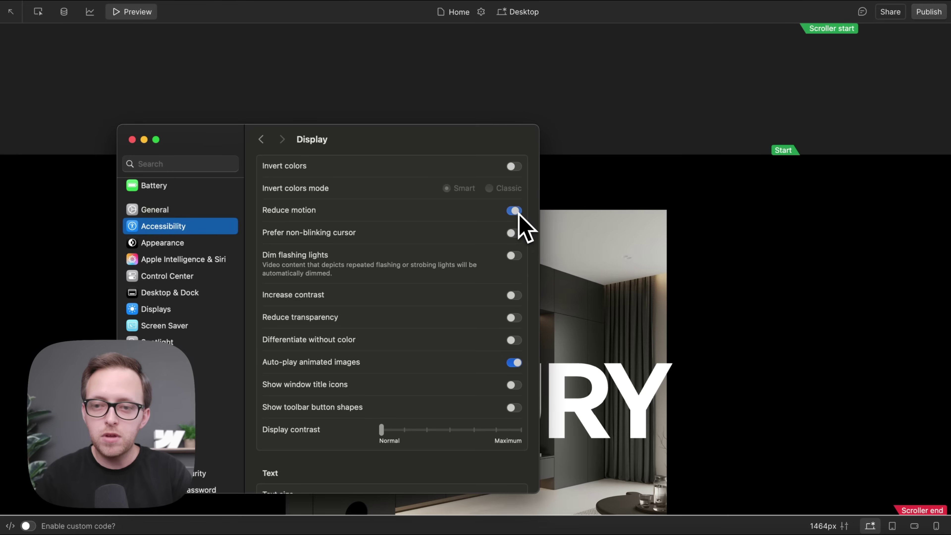
{"action": "left_click", "coordinate": [518, 213]}
{"action": "left_click", "coordinate": [519, 213]}
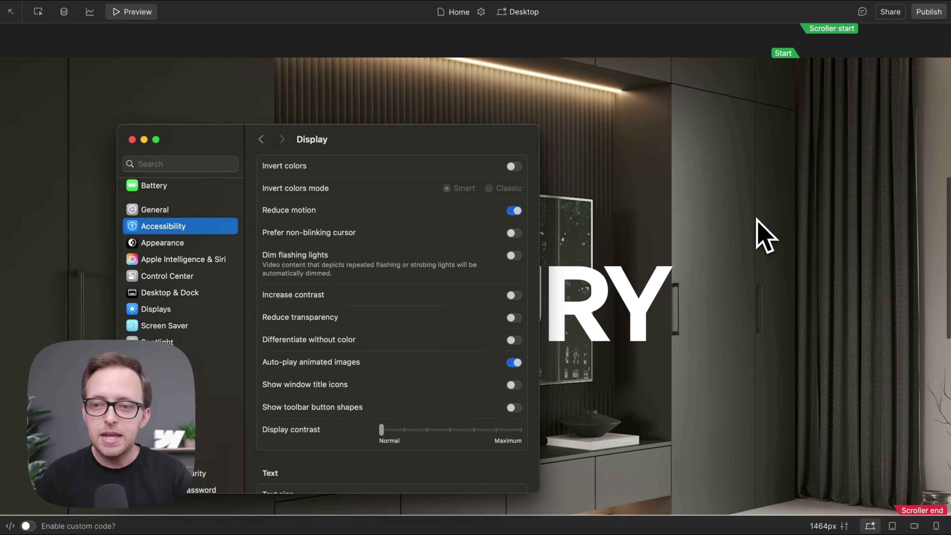
Scroll the preview to check the full-screen image, then turn Reduce motion off again.
{"action": "scroll", "coordinate": [786, 292], "scroll_direction": "down", "scroll_amount": 5}
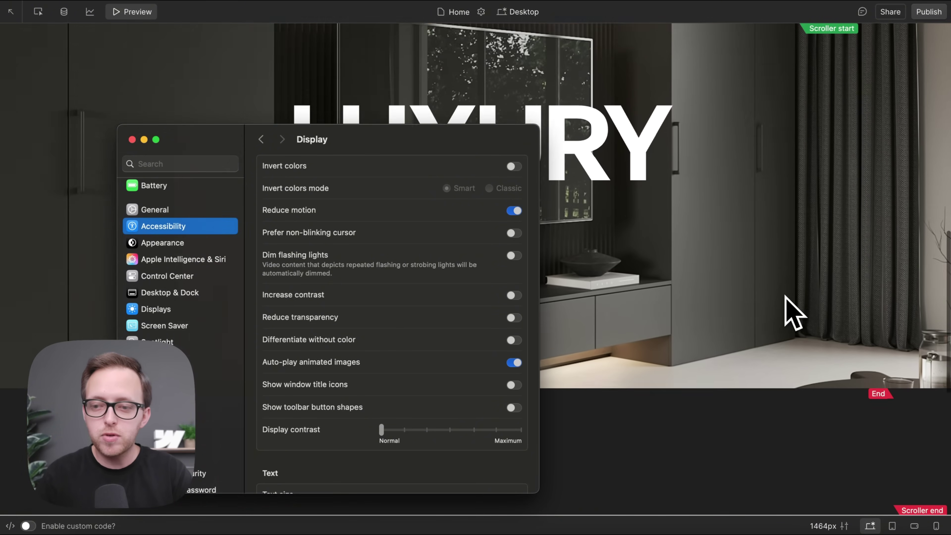
{"action": "scroll", "coordinate": [791, 310], "scroll_direction": "down", "scroll_amount": 3}
{"action": "scroll", "coordinate": [790, 311], "scroll_direction": "up", "scroll_amount": 10}
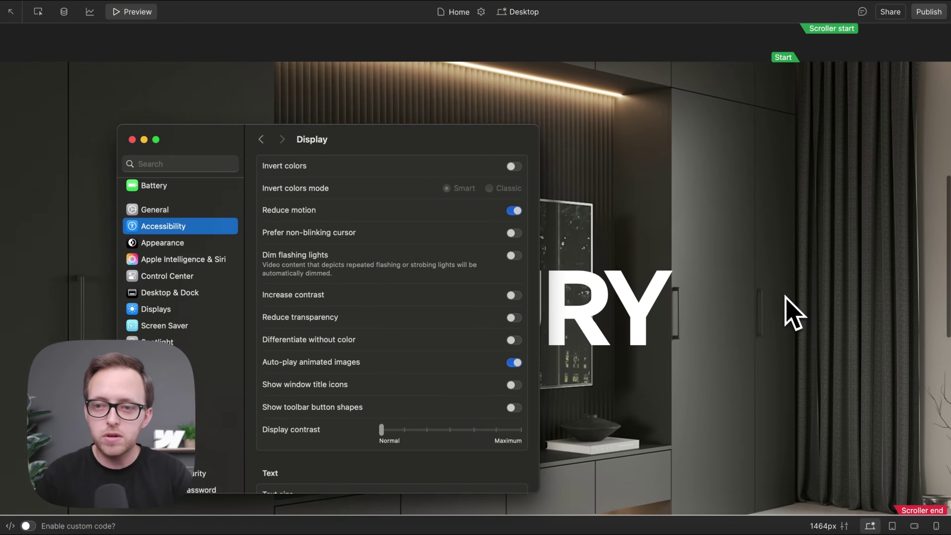
{"action": "scroll", "coordinate": [787, 310], "scroll_direction": "up", "scroll_amount": 2}
{"action": "scroll", "coordinate": [787, 310], "scroll_direction": "down", "scroll_amount": 5}
{"action": "scroll", "coordinate": [787, 310], "scroll_direction": "up", "scroll_amount": 5}
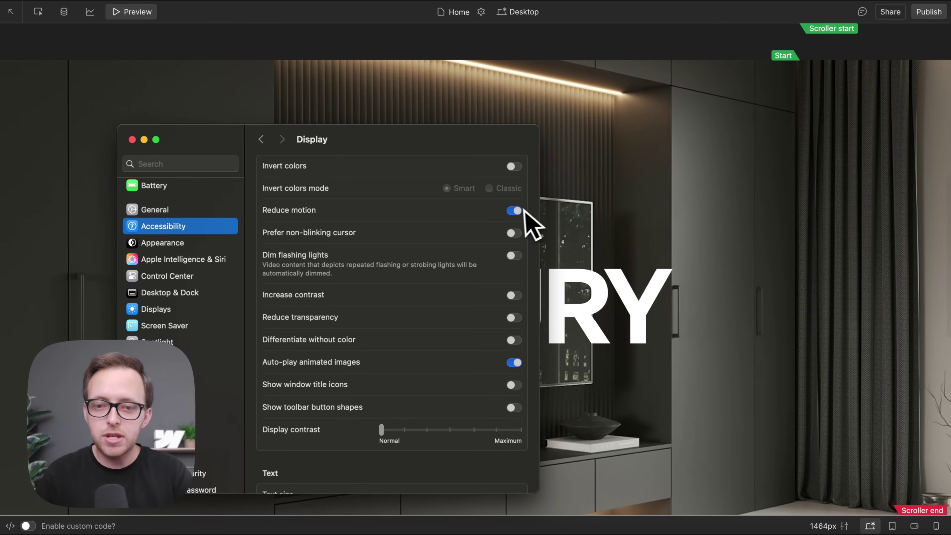
{"action": "left_click", "coordinate": [515, 210]}
{"action": "scroll", "coordinate": [721, 238], "scroll_direction": "up", "scroll_amount": 3}
{"action": "scroll", "coordinate": [722, 238], "scroll_direction": "down", "scroll_amount": 5}
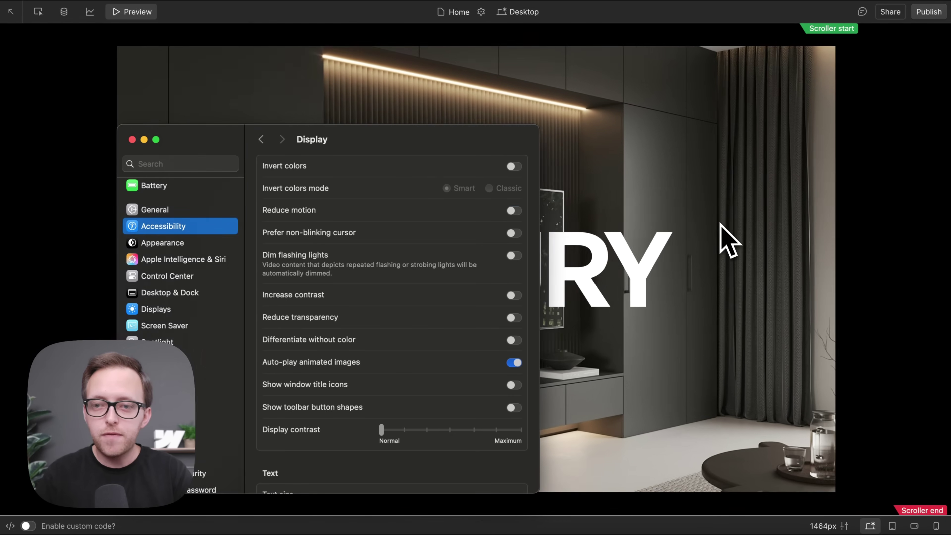
{"action": "scroll", "coordinate": [721, 224], "scroll_direction": "down", "scroll_amount": 3}
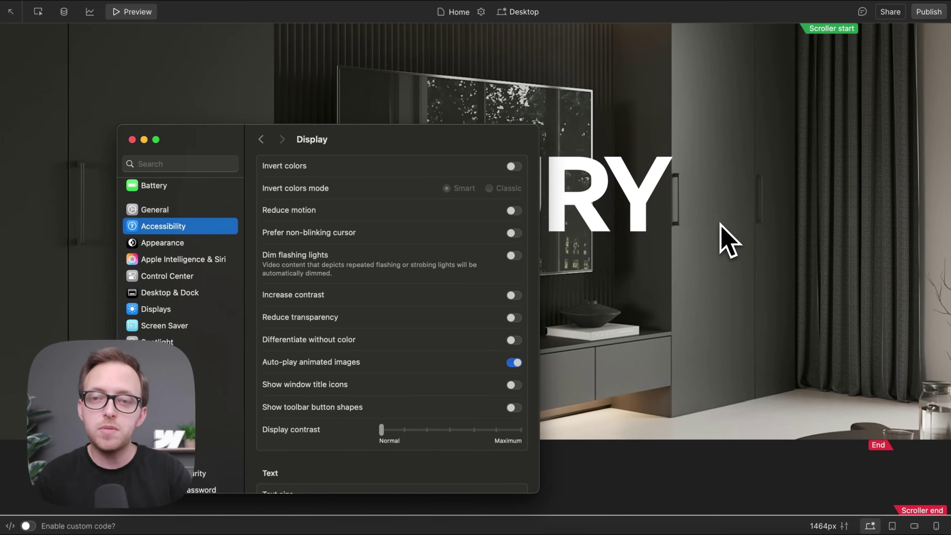